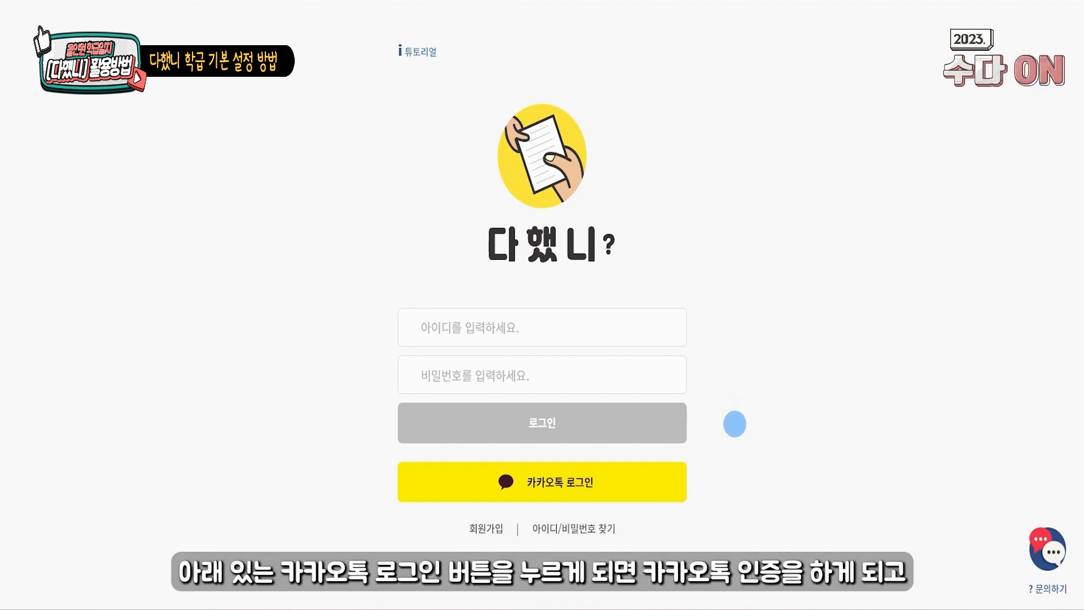
Sign in with the Kakao account and add a class named 하나반.
left_click(670, 489)
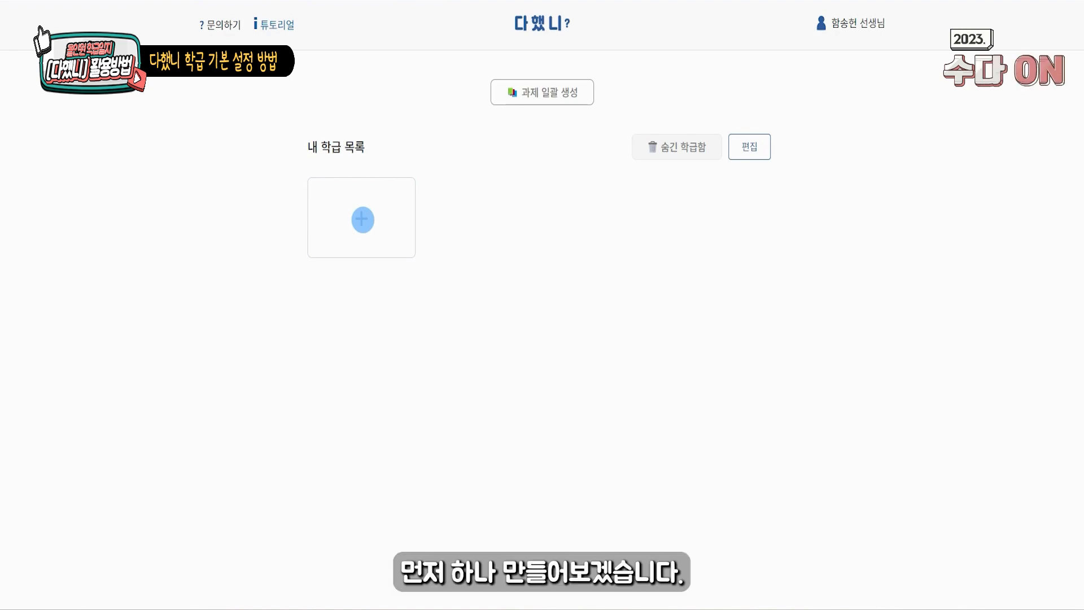
left_click(363, 219)
left_click(494, 155)
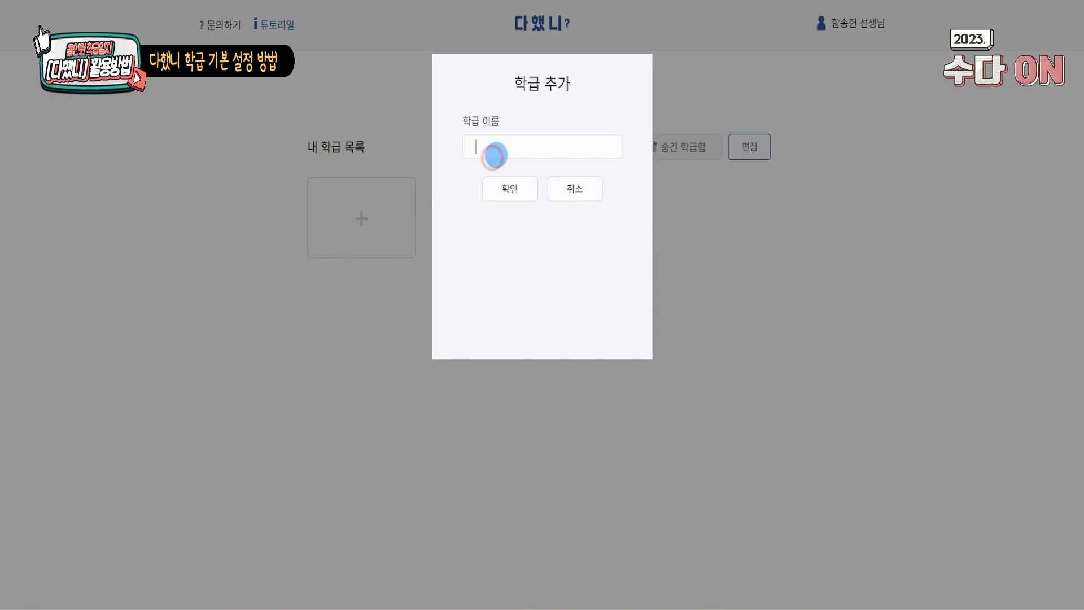
type("gkskqks")
left_click(501, 189)
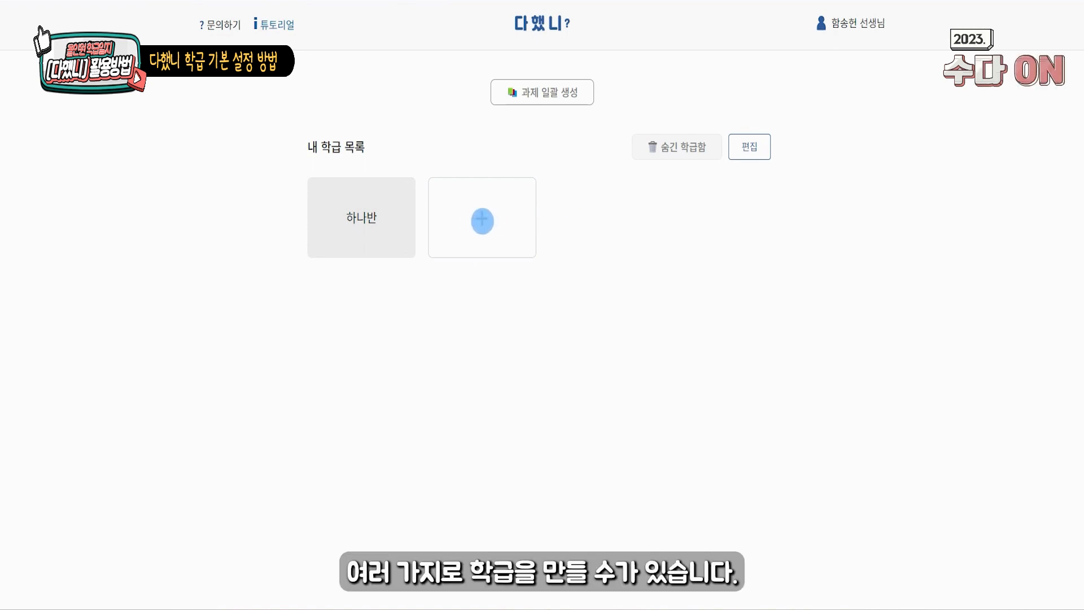
Add a second class named 둘반.
left_click(481, 221)
type("둘반")
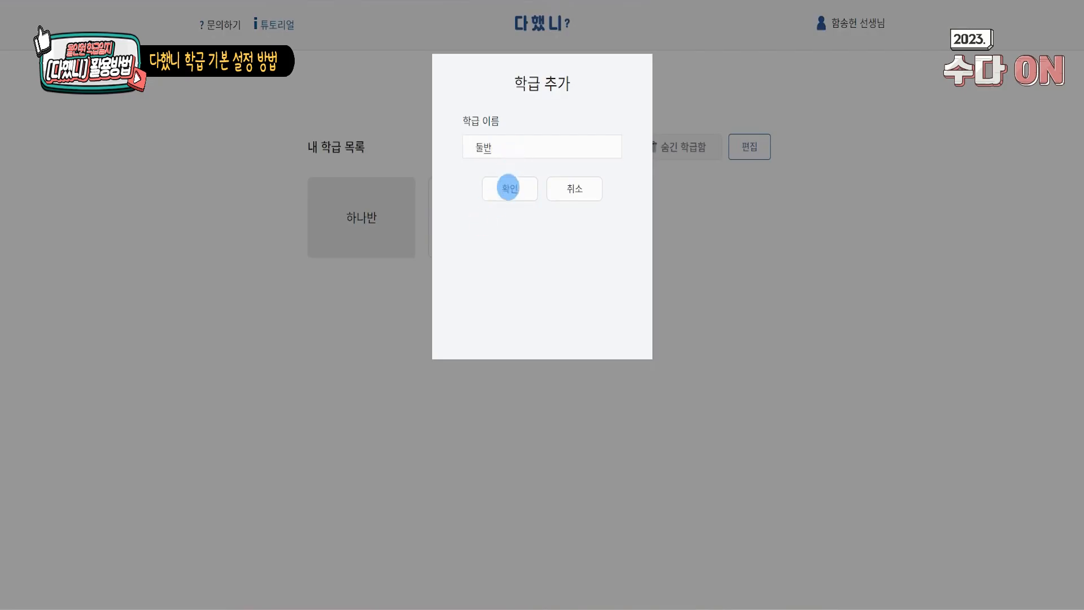
left_click(508, 186)
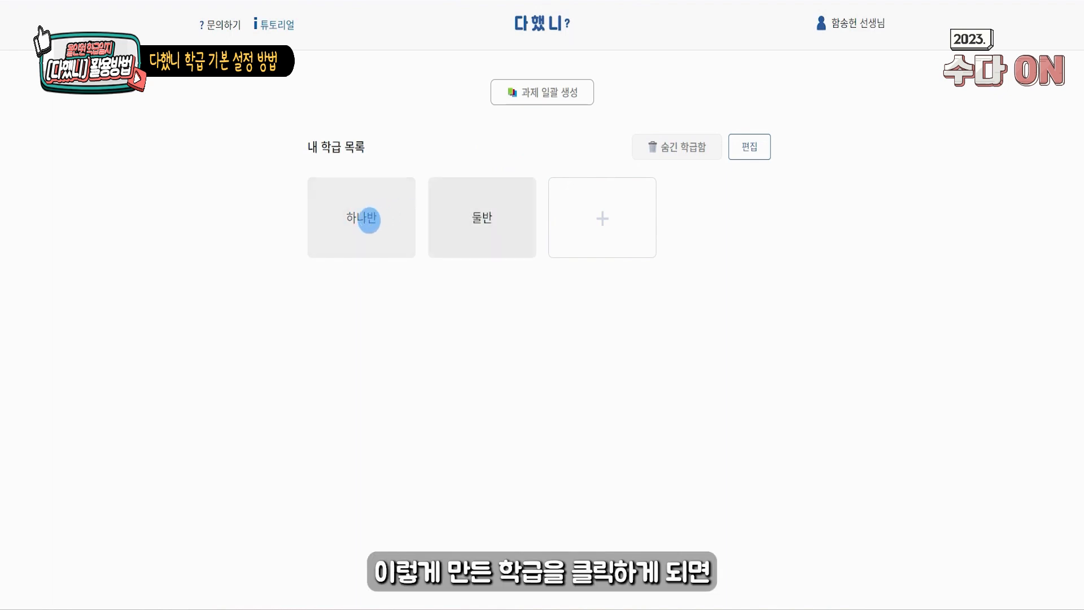
Look into the 하나반 class page and return to the class list.
left_click(359, 220)
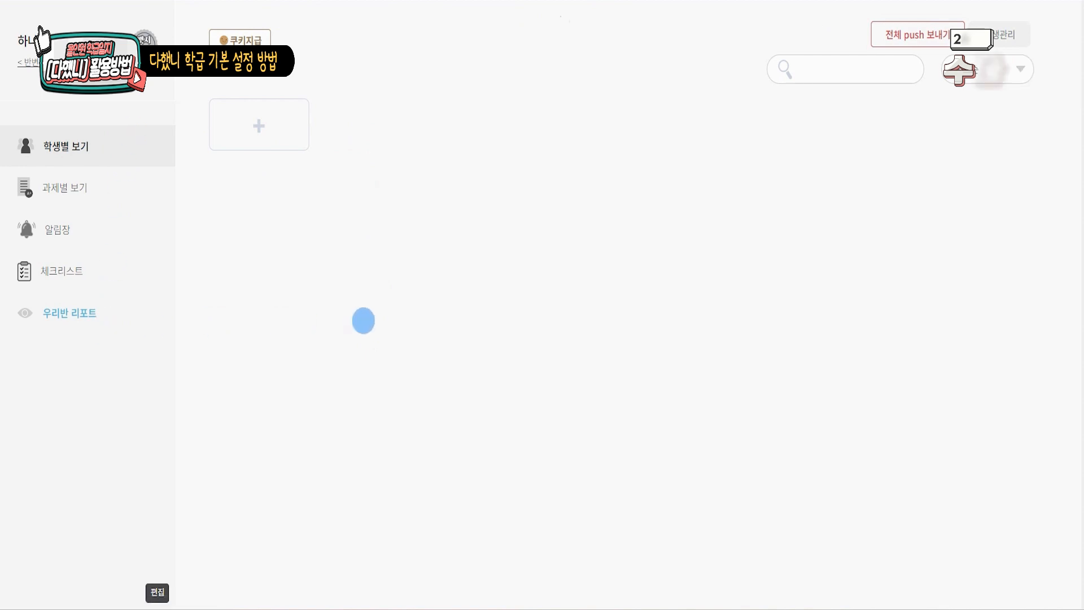
key("alt+Left")
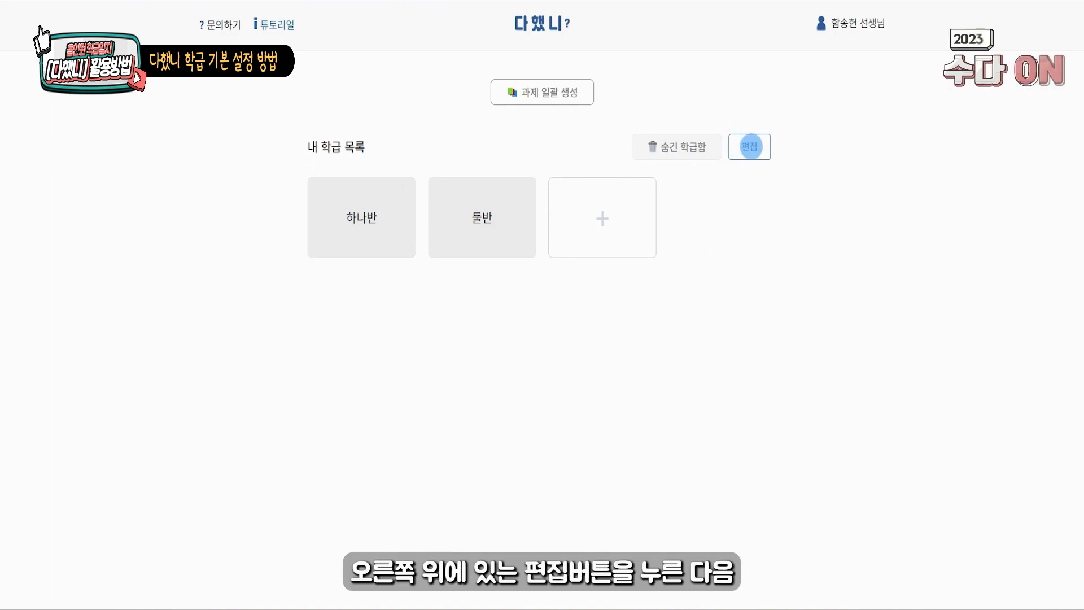
Request deletion of the 하나반 class and cancel it at the confirmation.
left_click(746, 146)
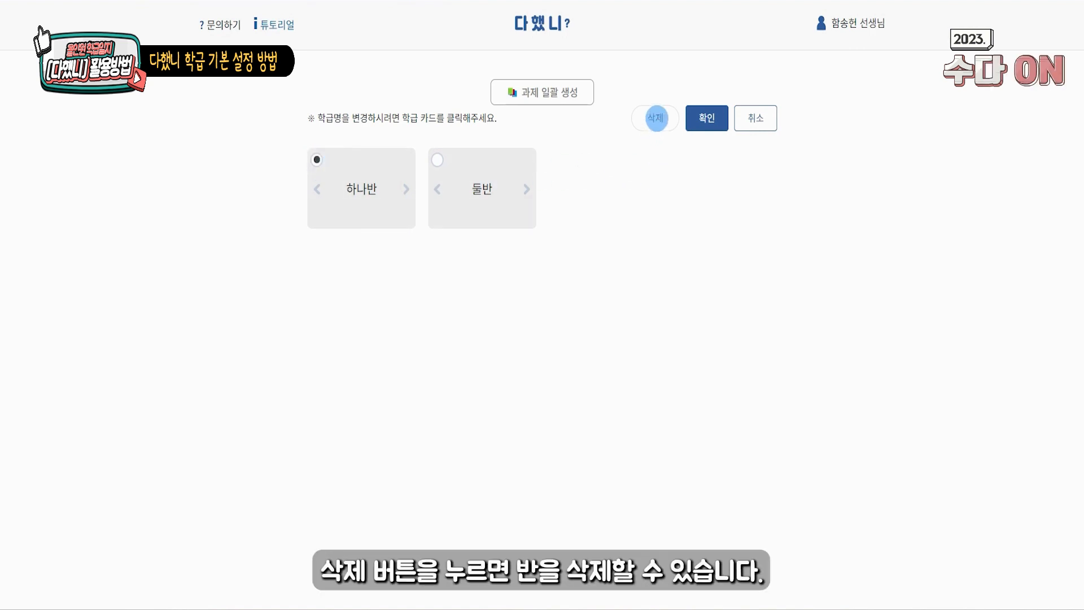
left_click(655, 120)
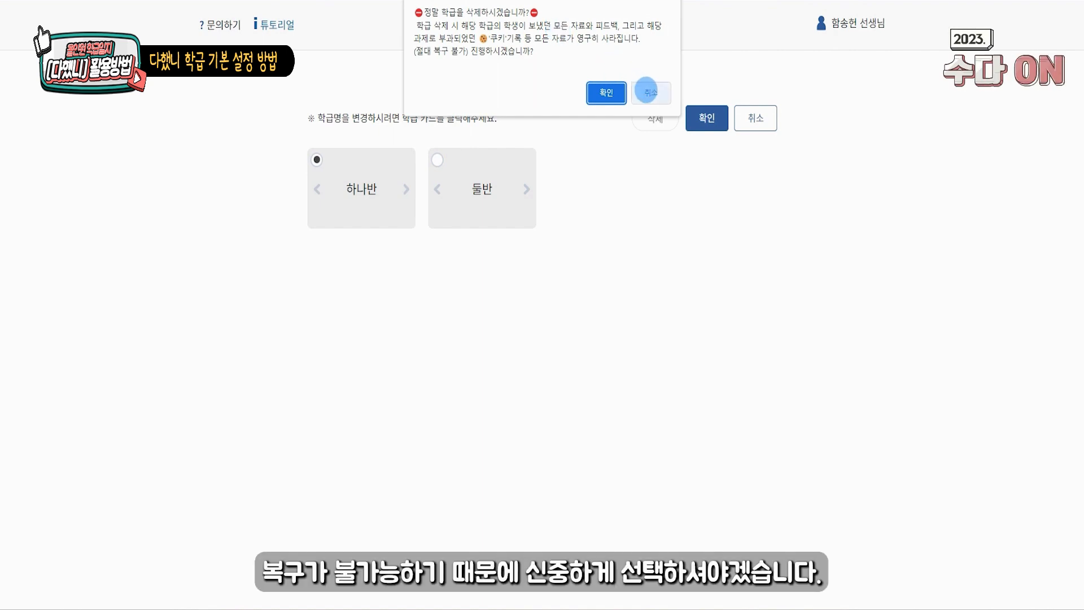
left_click(650, 92)
Open the name of the 하나반 class for editing and cancel the change.
left_click(750, 145)
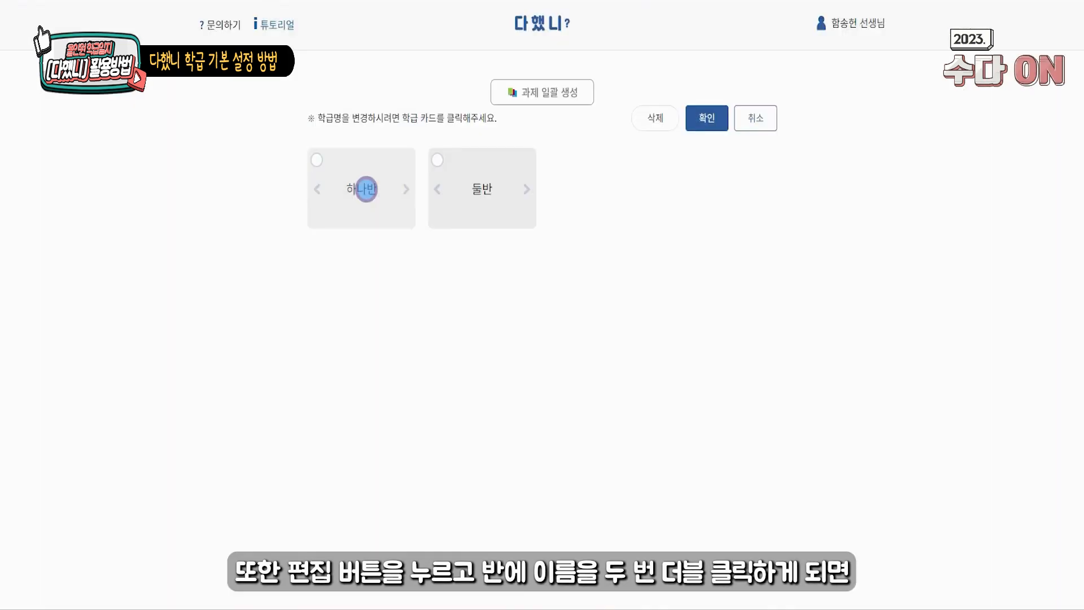
double_click(366, 189)
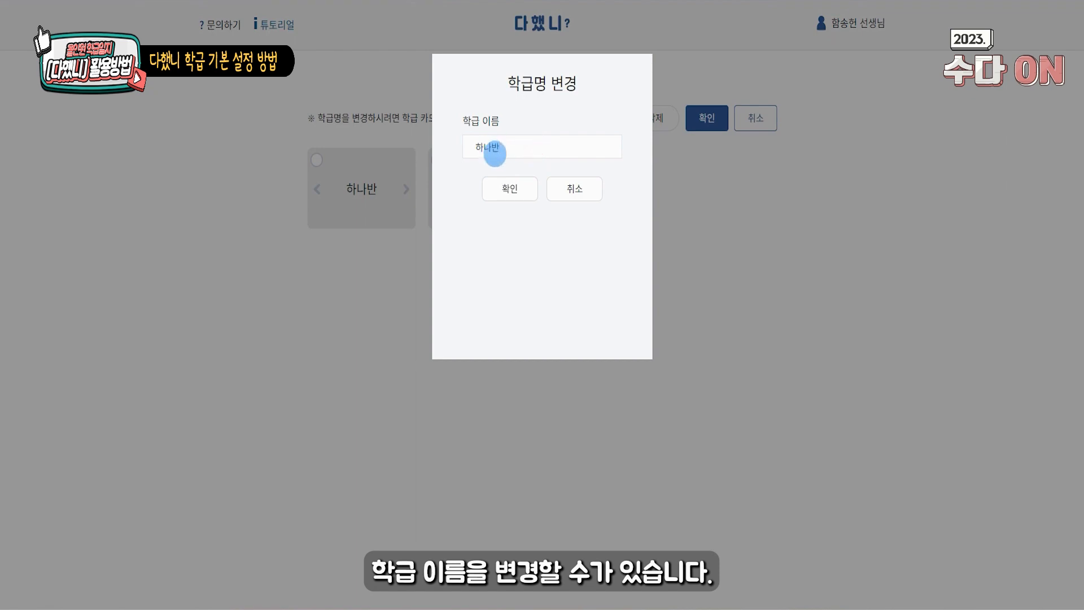
left_click(581, 191)
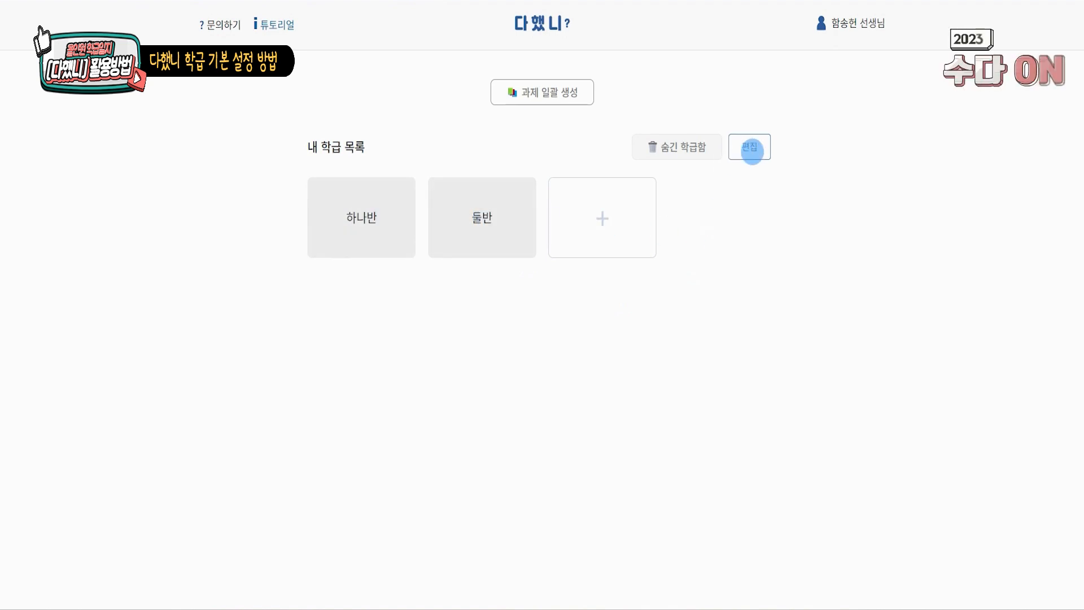
Reorder the class list so 둘반 comes before 하나반, and save the order.
left_click(751, 148)
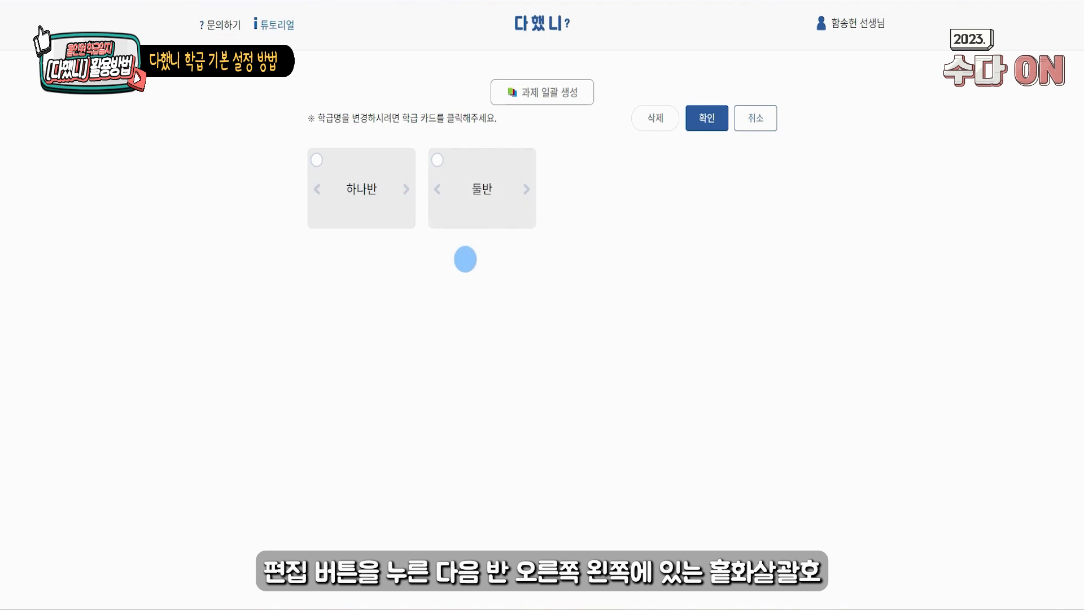
left_click(438, 190)
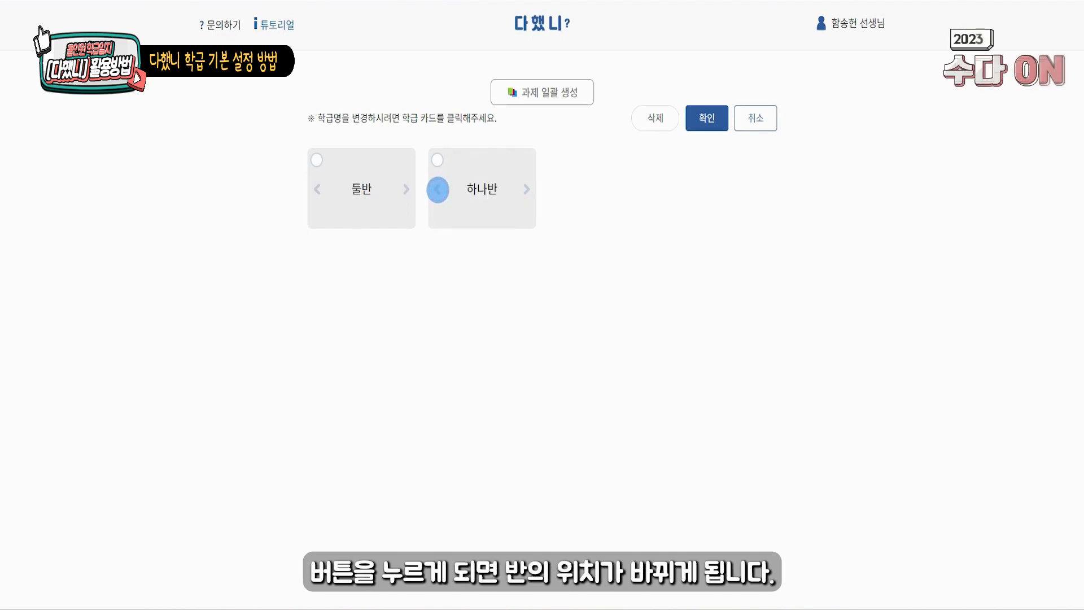
left_click(706, 117)
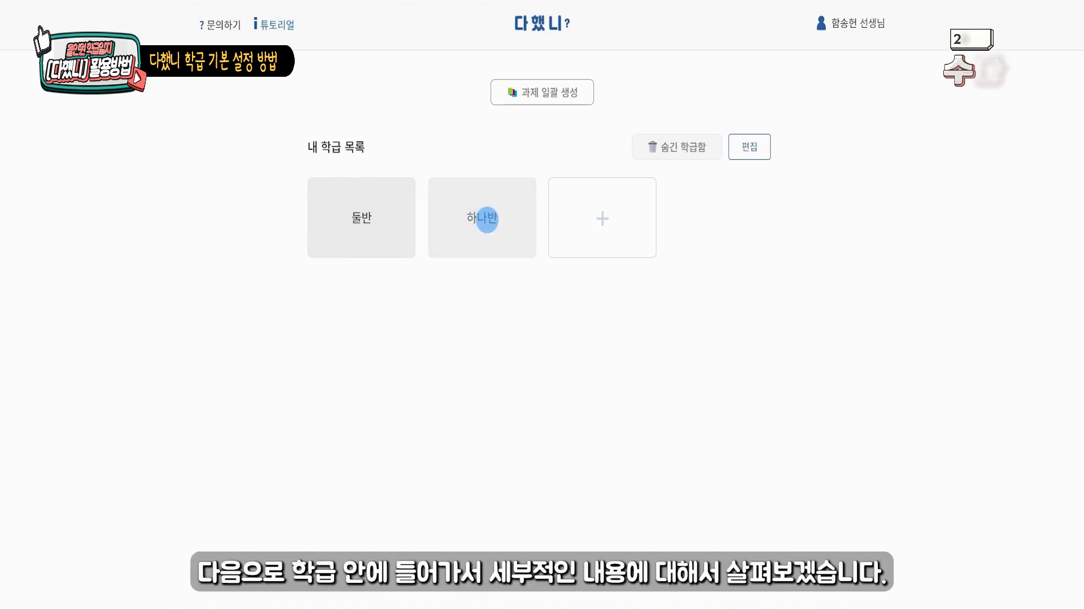
Open the 하나반 class, look through its assignment, notice, checklist and class report pages, and return to the student view.
left_click(487, 220)
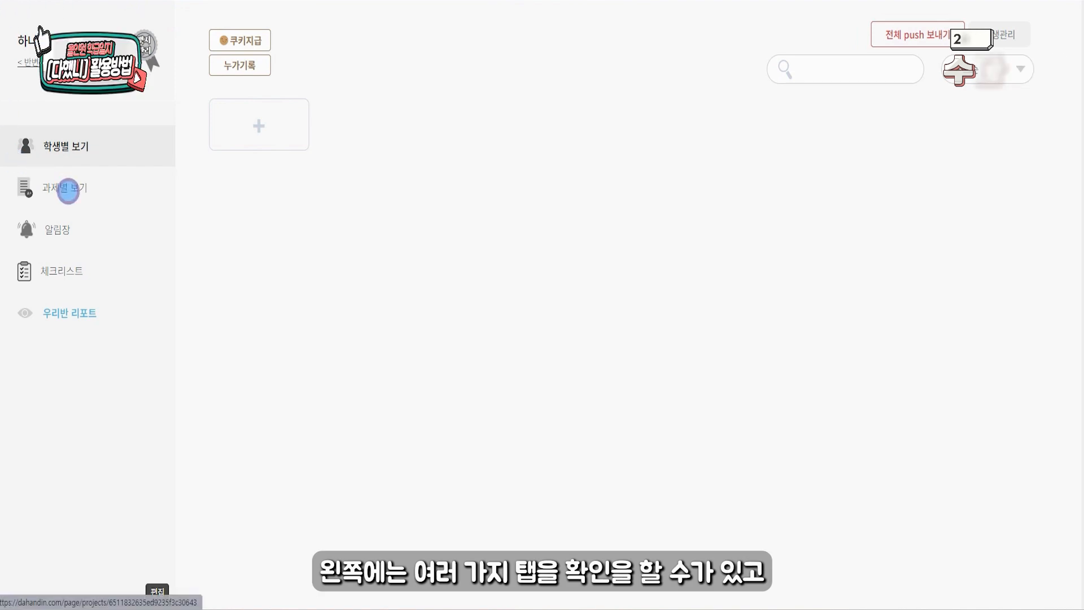
left_click(73, 187)
left_click(72, 227)
left_click(74, 261)
left_click(76, 303)
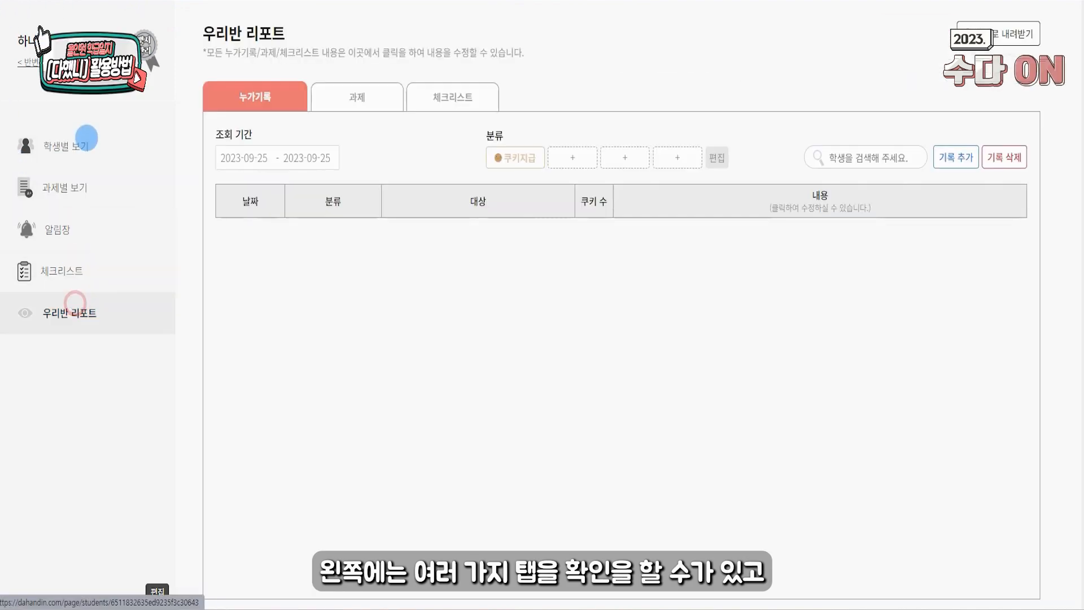
left_click(86, 138)
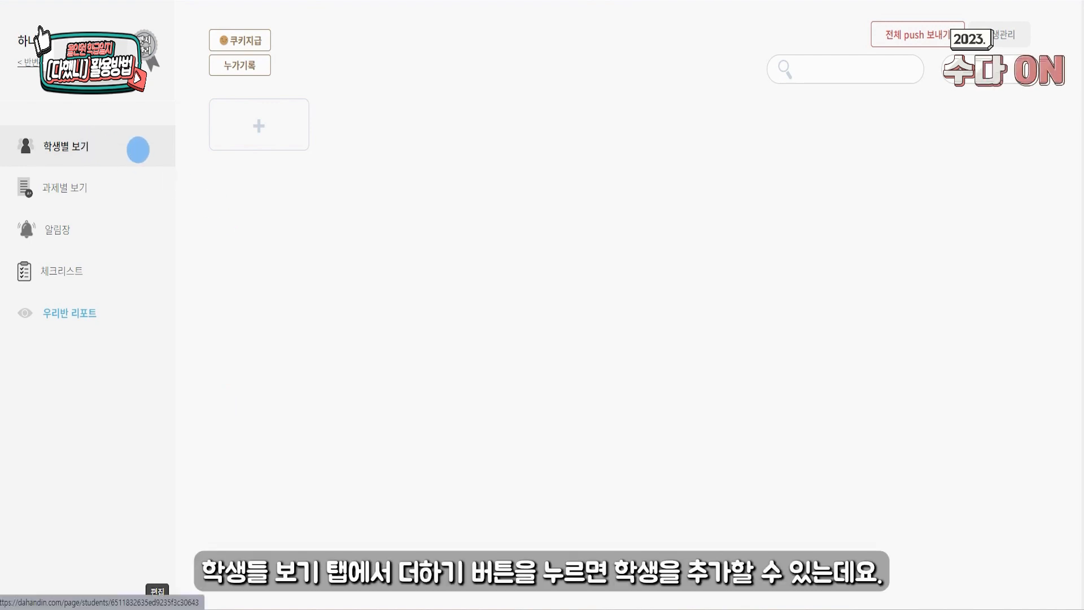
Add a single student to the class with the student's full name and student number 1, without a phone number.
left_click(258, 131)
left_click(495, 146)
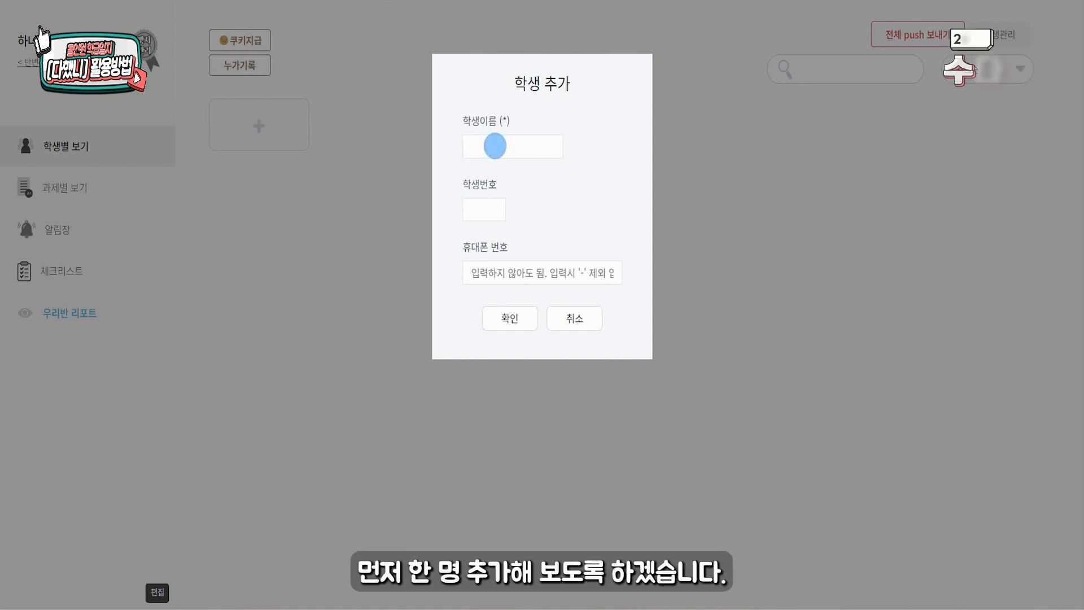
type("김하내")
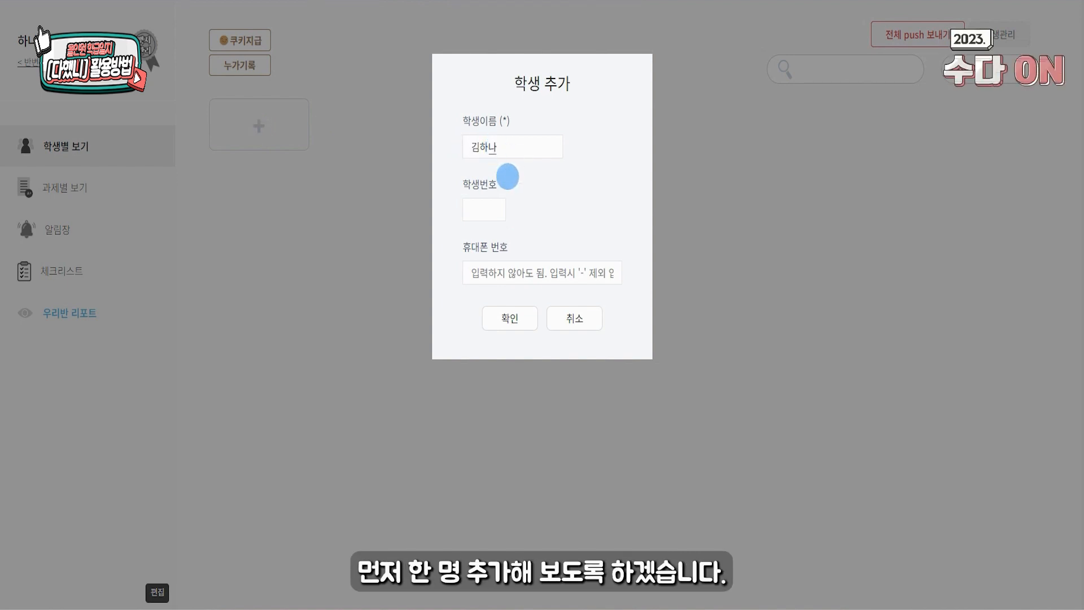
left_click(483, 215)
type("1")
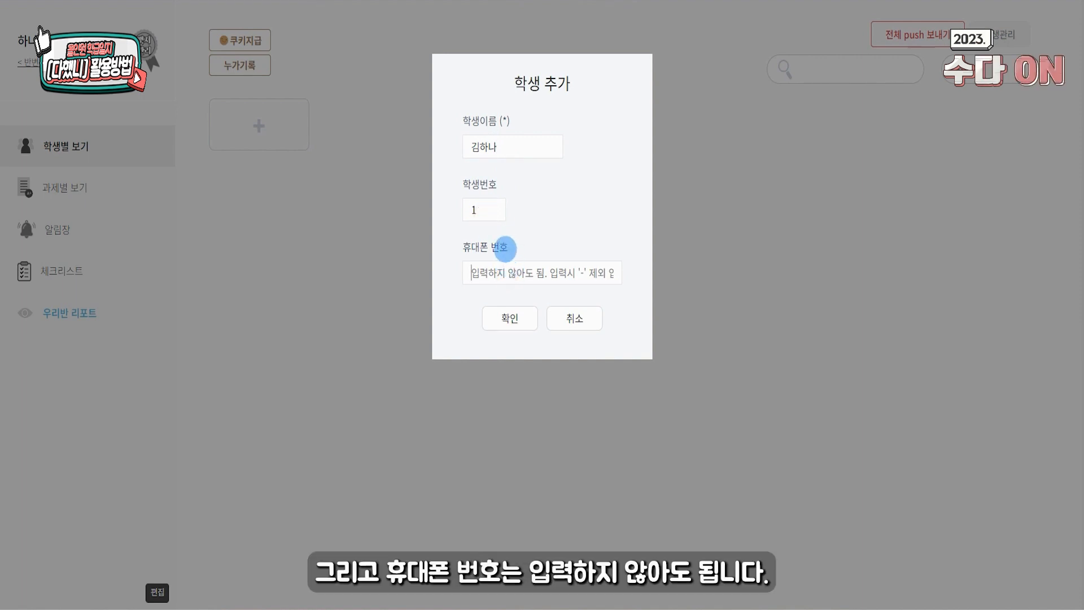
left_click_drag(508, 250, 464, 246)
left_click(504, 247)
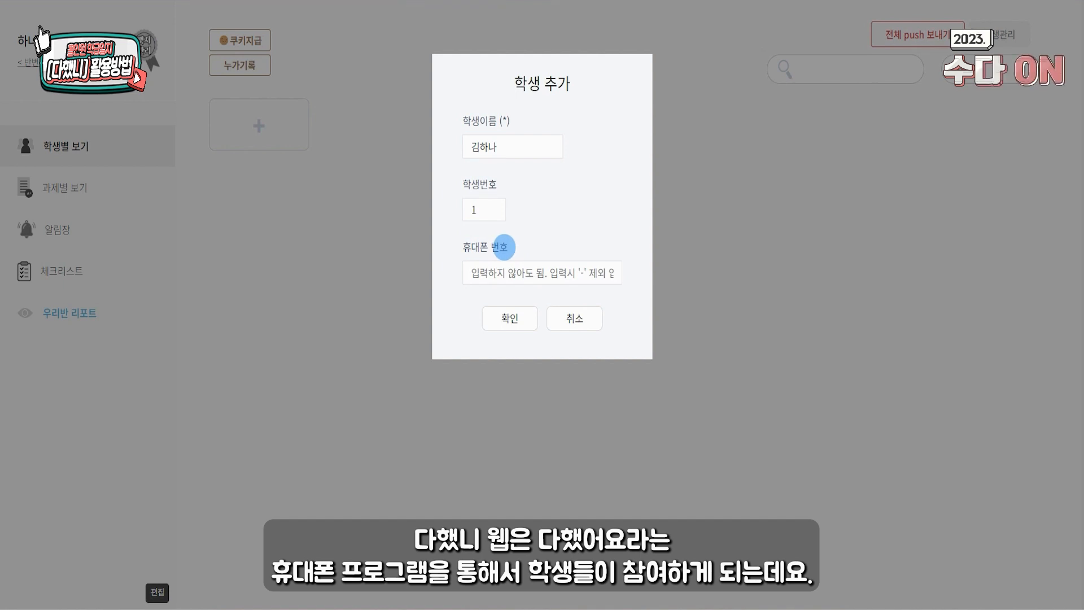
left_click_drag(460, 247, 509, 247)
left_click(504, 249)
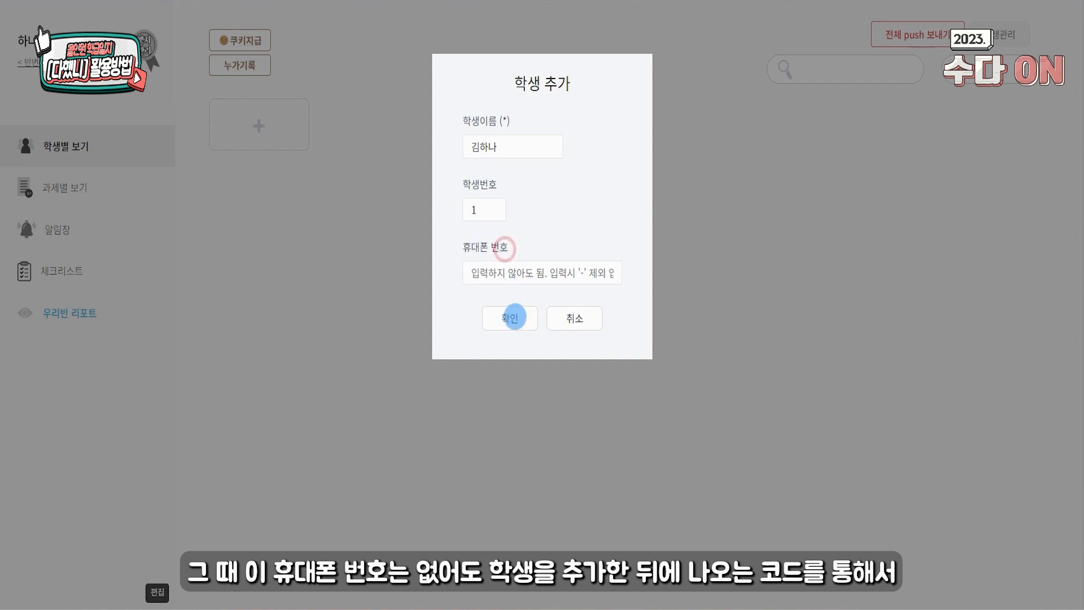
left_click(515, 317)
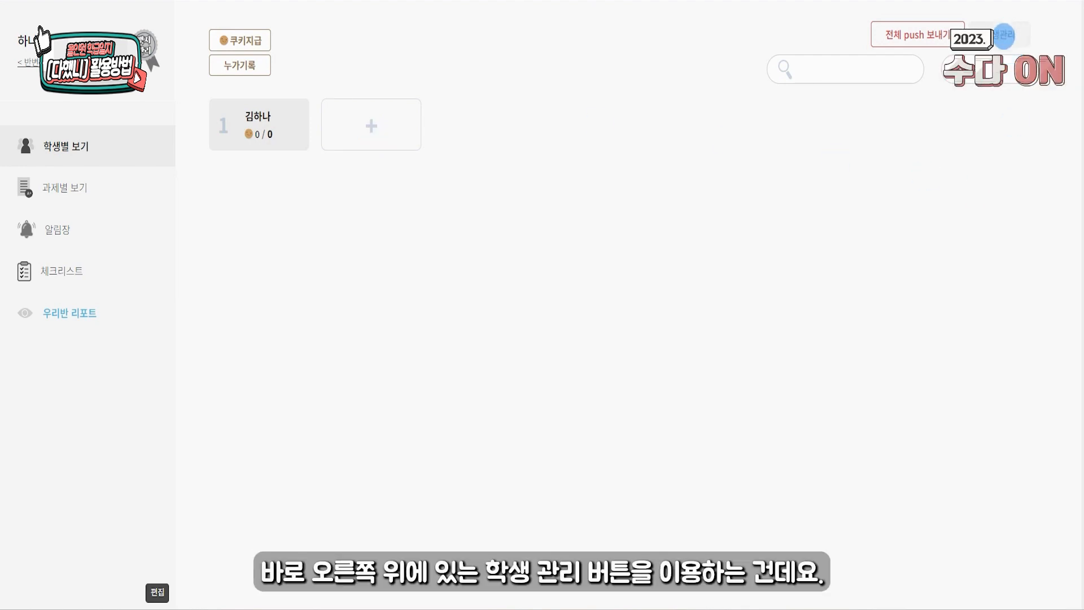
Switch the student management list to editing and add 10 blank student rows.
left_click(1004, 36)
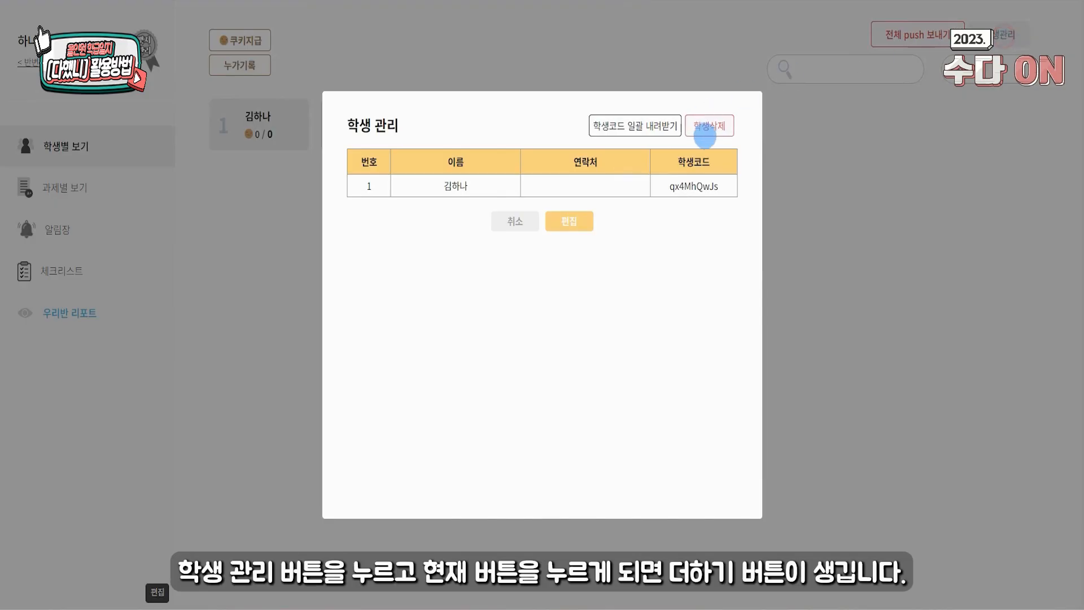
left_click(579, 221)
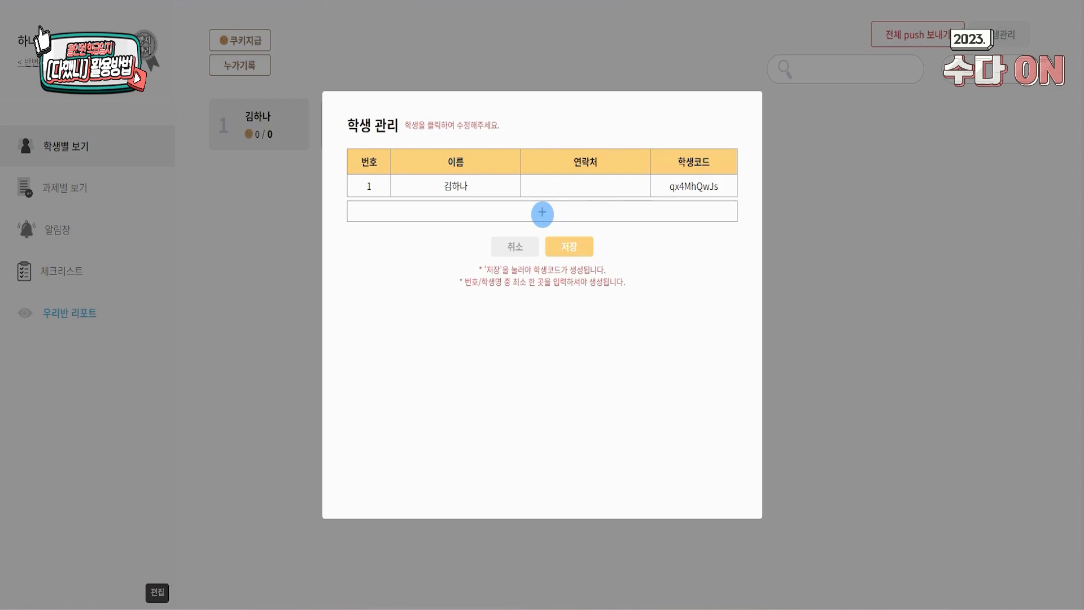
left_click(542, 214)
left_click(558, 328)
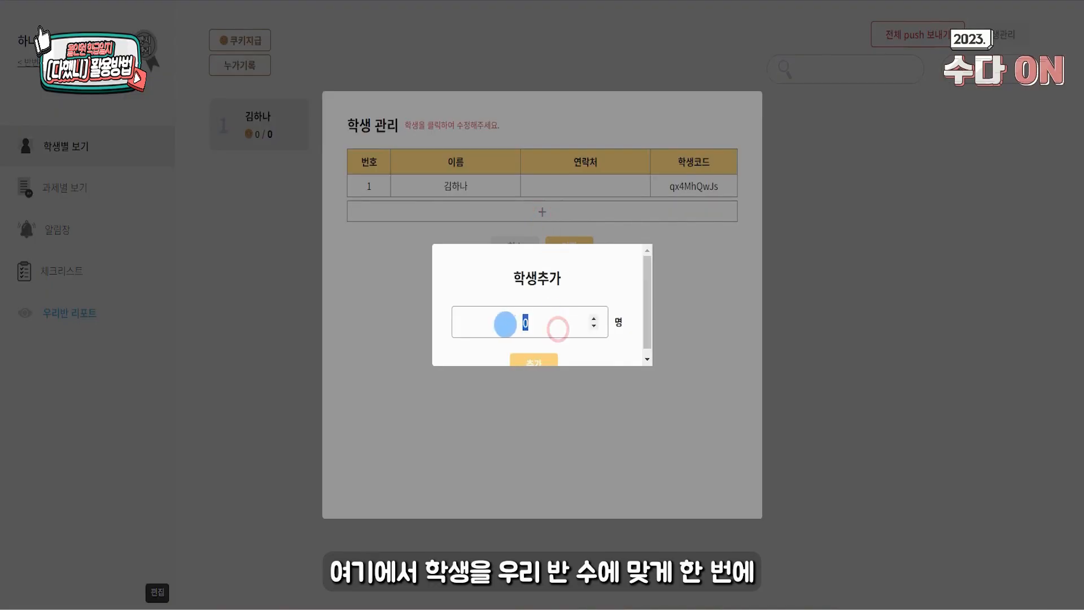
scroll(553, 322, "down", 1)
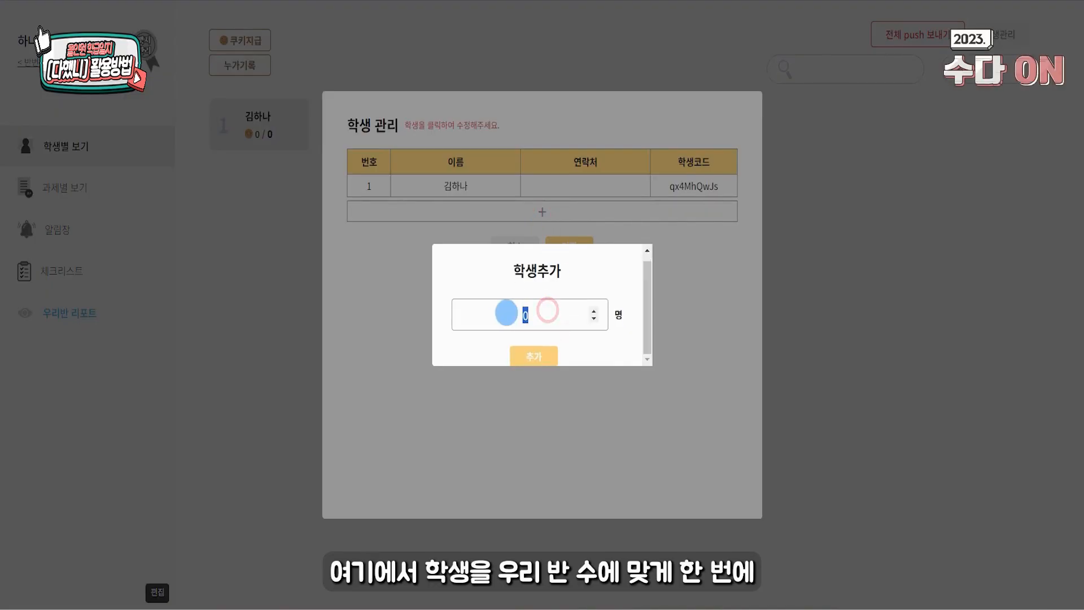
type("10")
left_click(528, 356)
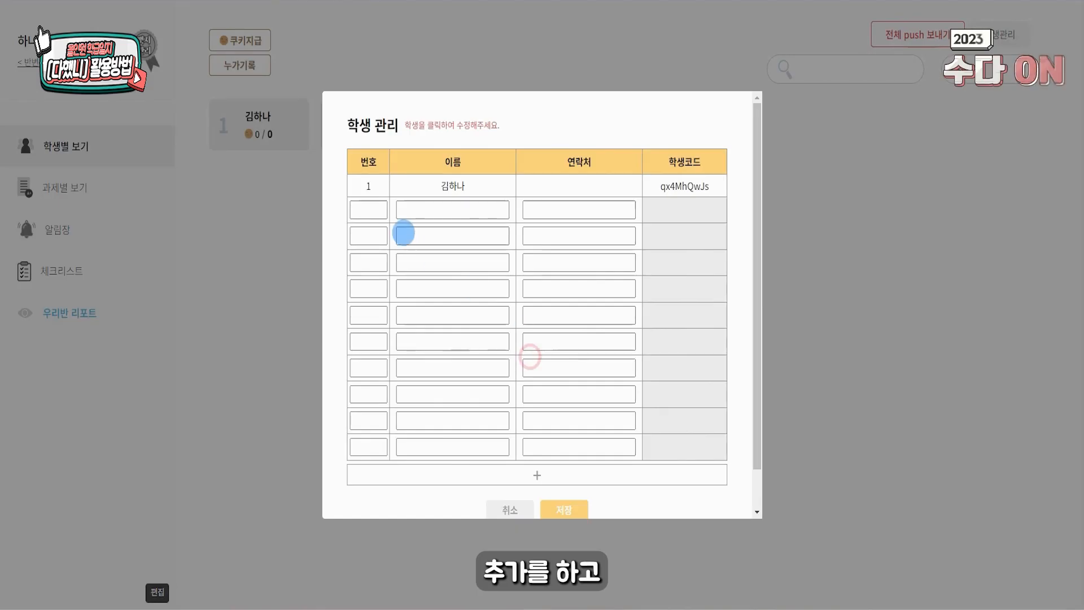
Number the ten new student rows consecutively from 2 to 11.
left_click(368, 210)
type("2")
left_click(368, 236)
type("3")
left_click(368, 263)
type("4")
left_click(368, 289)
type("5")
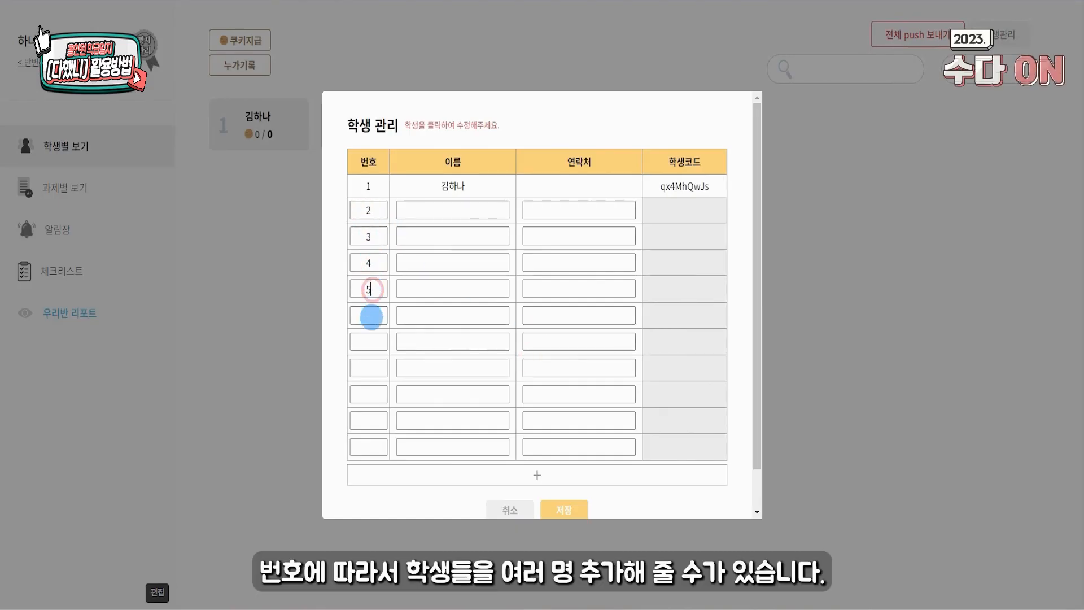
left_click(370, 317)
type("6")
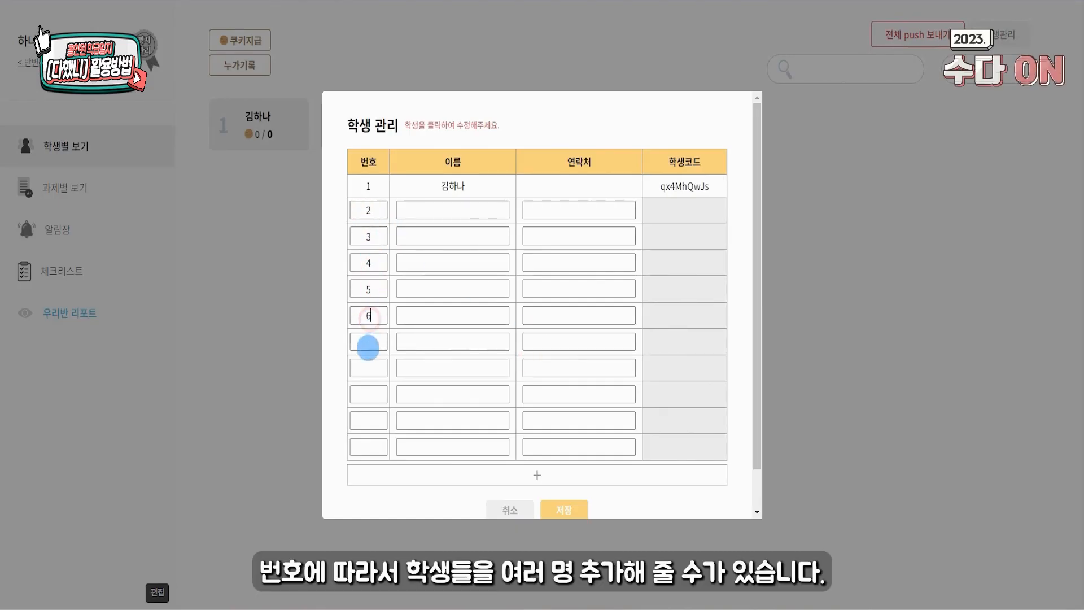
left_click(368, 342)
type("7")
left_click(368, 367)
type("8")
left_click(368, 394)
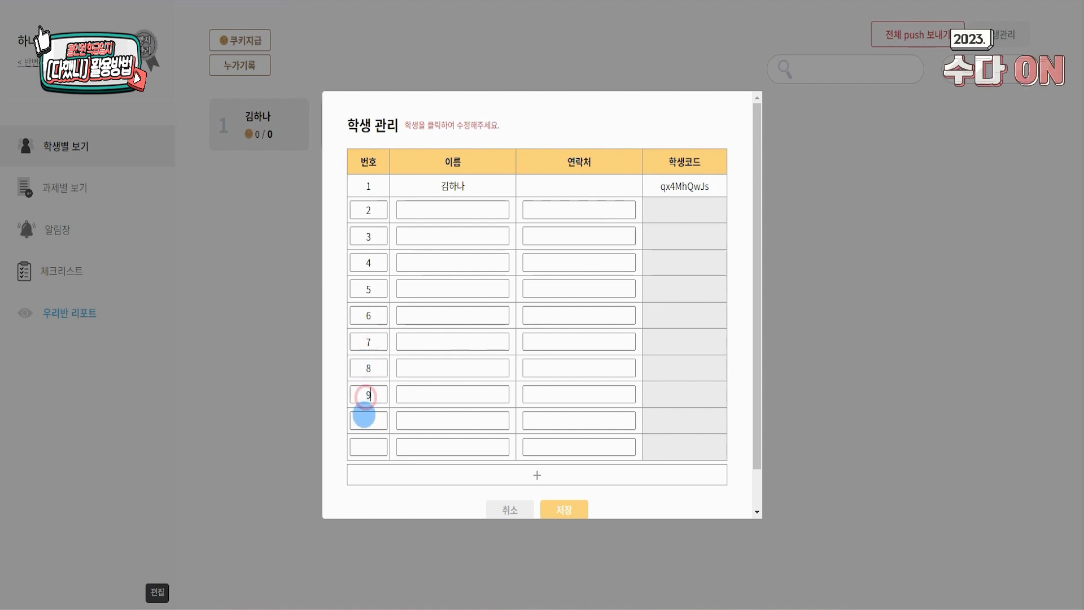
type("9")
left_click(368, 421)
type("10")
left_click(368, 448)
type("11")
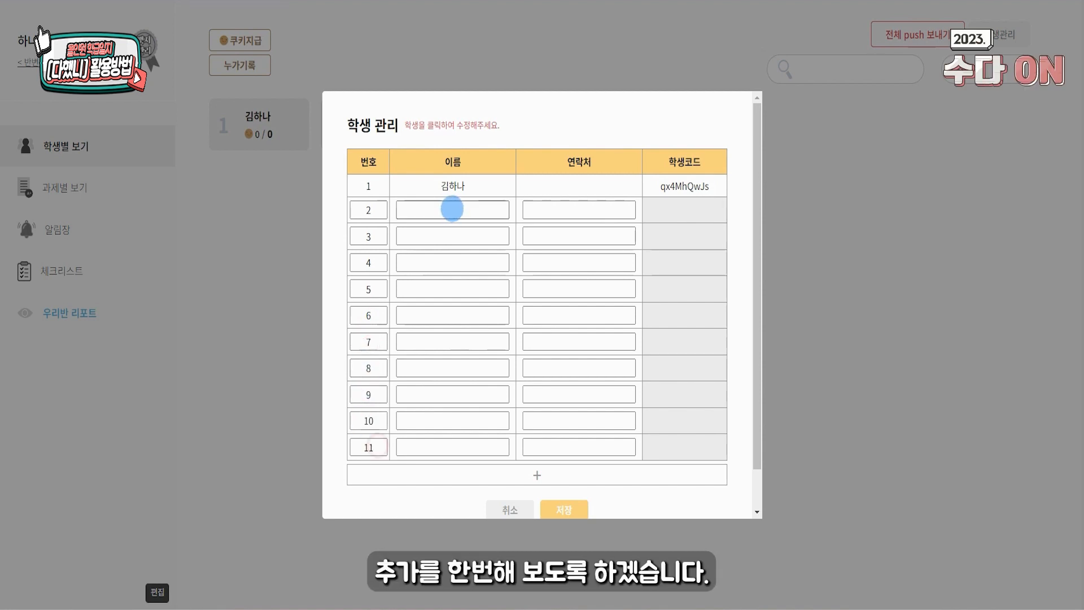
Enter a full name for each student numbered 2 to 11, save the list, and close student management.
left_click(453, 209)
type("rlaen")
key("BackSpace")
key("BackSpace")
key("BackSpace")
key("BackSpace")
key("BackSpace")
type("김둘")
key("Return")
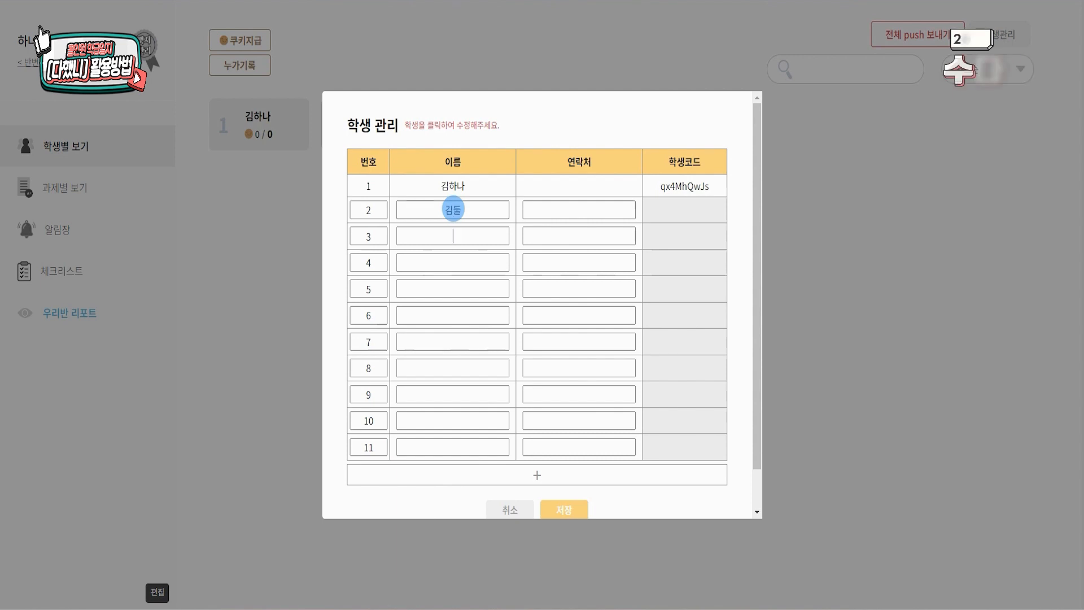
type("김셋")
key("Return")
type("김넷")
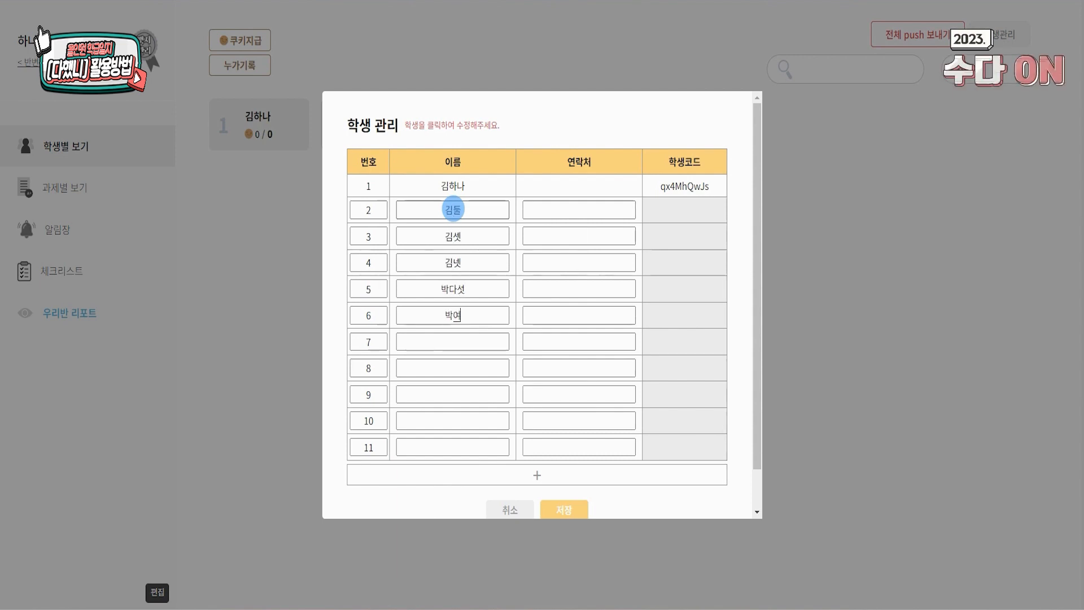
type("곱")
key("Return")
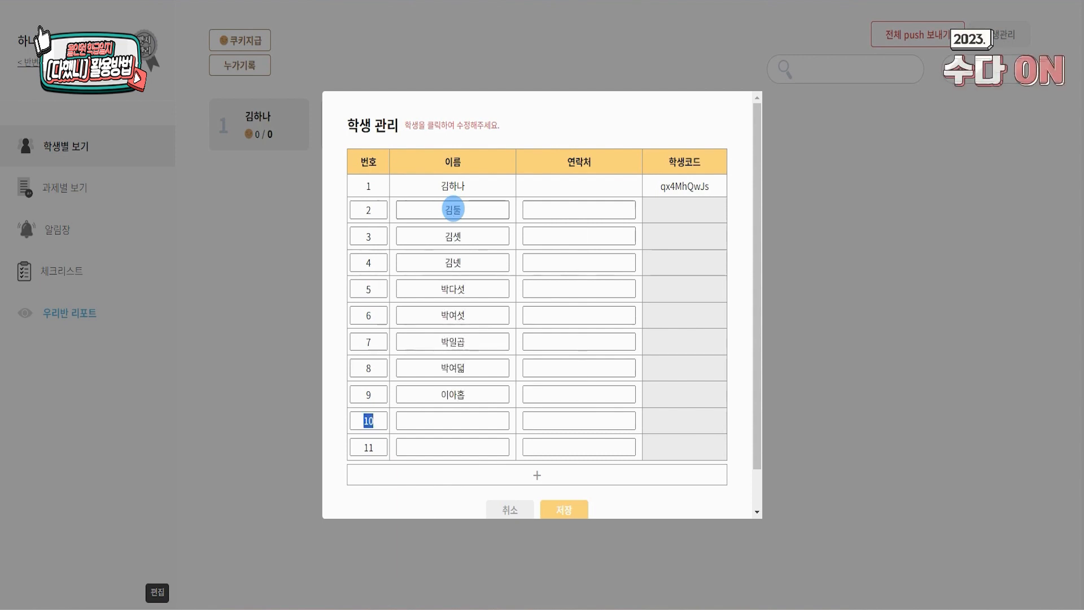
key("Tab")
type("정열")
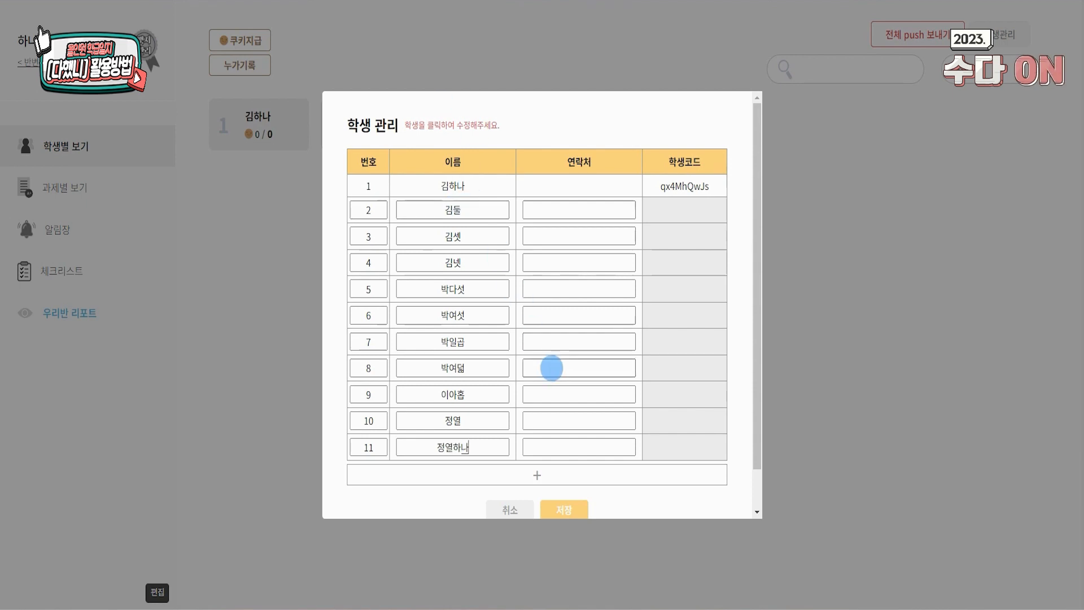
left_click(572, 511)
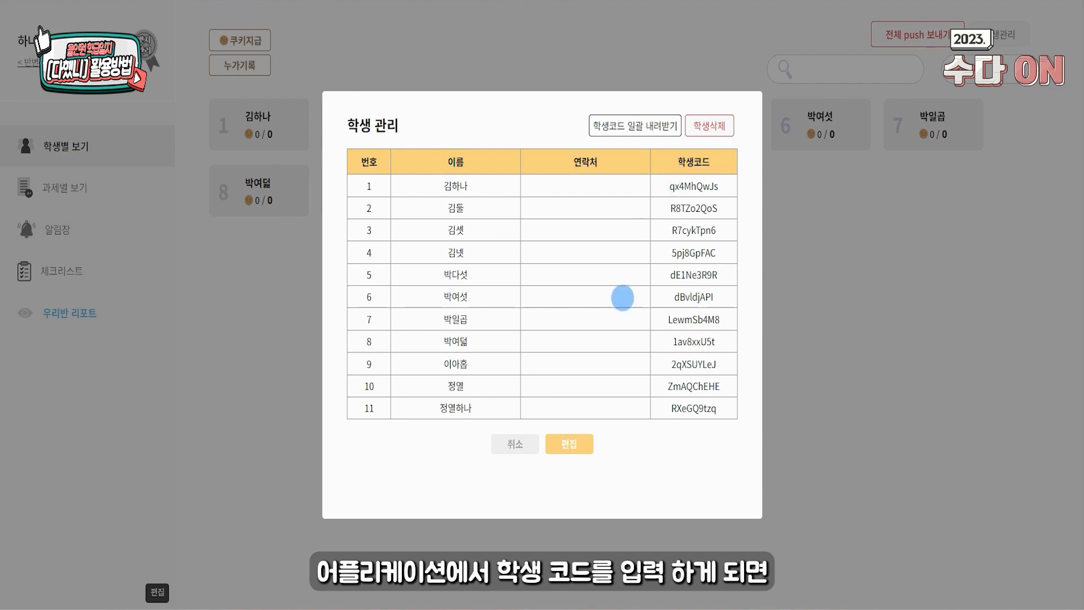
left_click(519, 444)
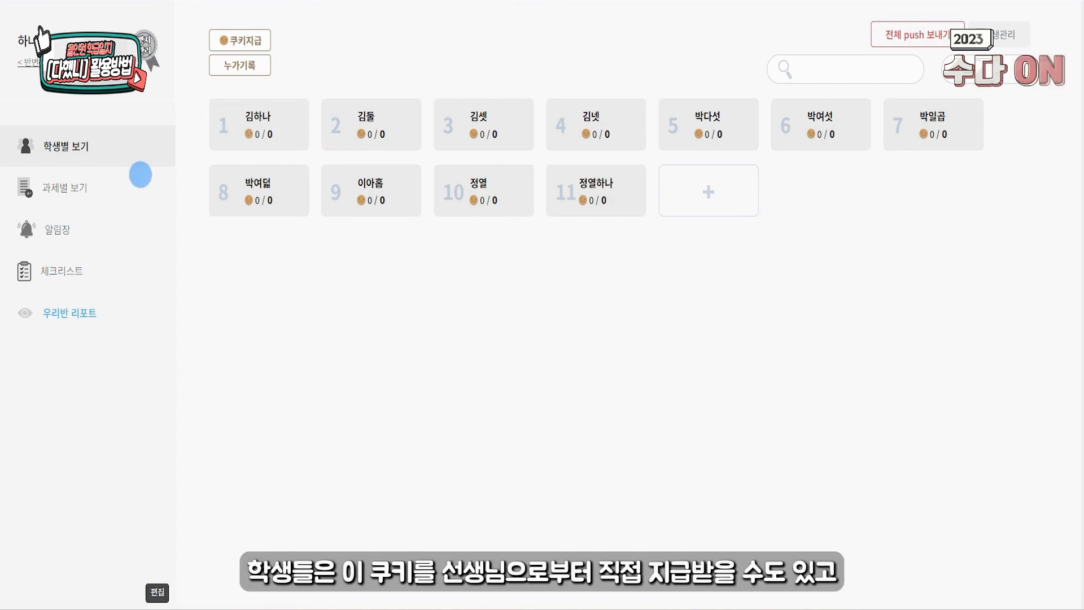
left_click(233, 41)
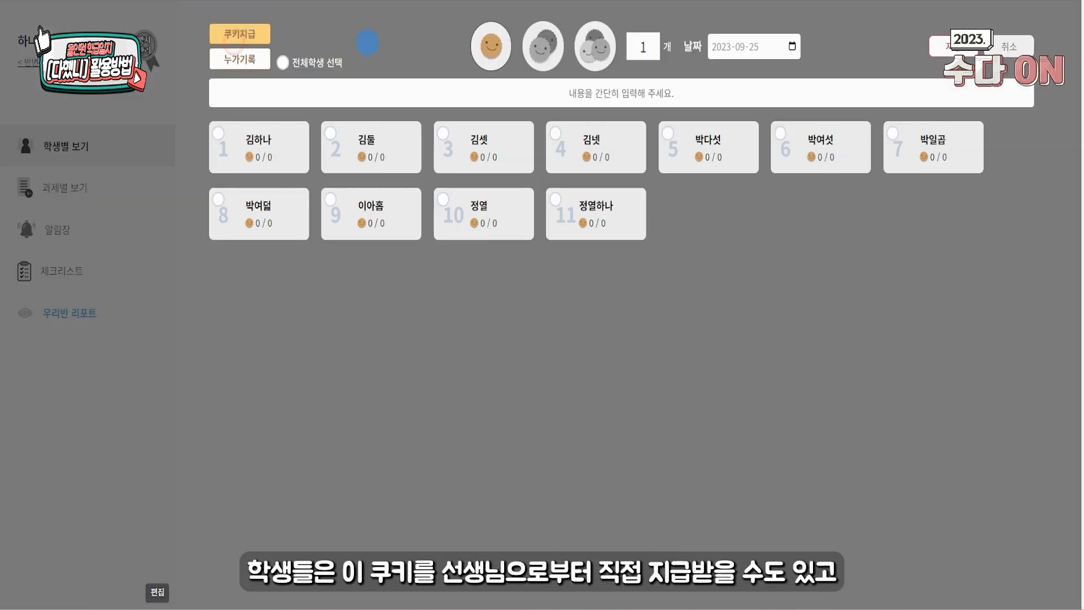
left_click(1027, 46)
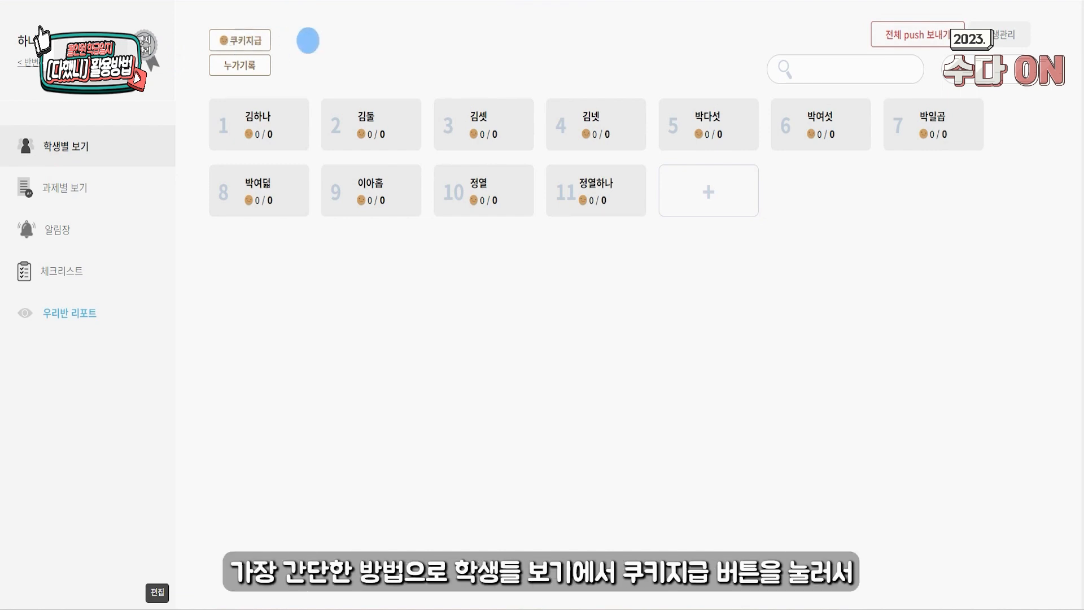
left_click(79, 145)
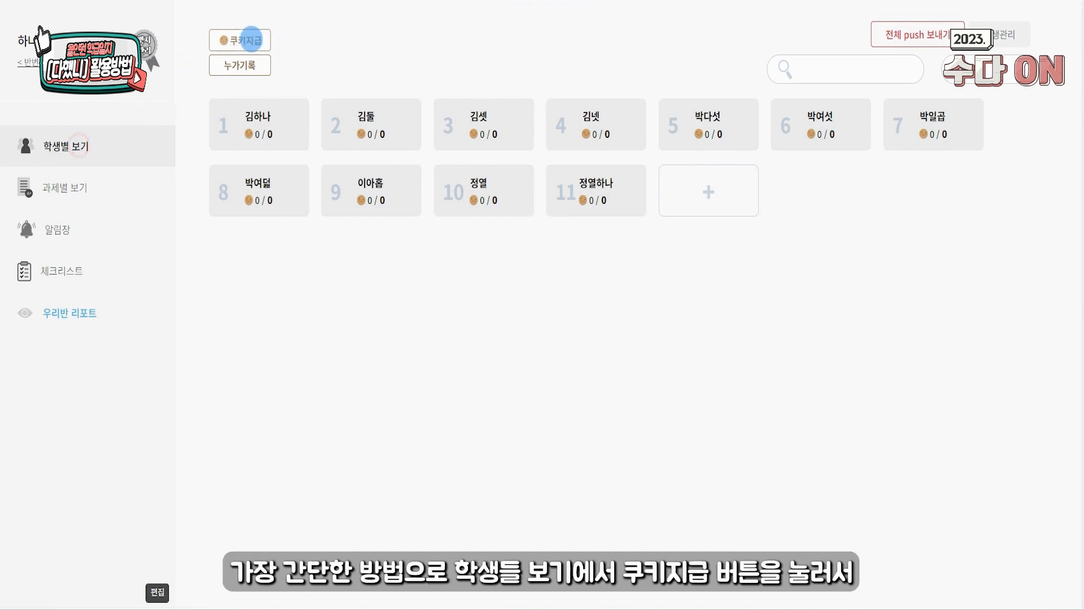
Start a cookie award of 3 cookies and select students number 1 and 2 as recipients.
left_click(252, 39)
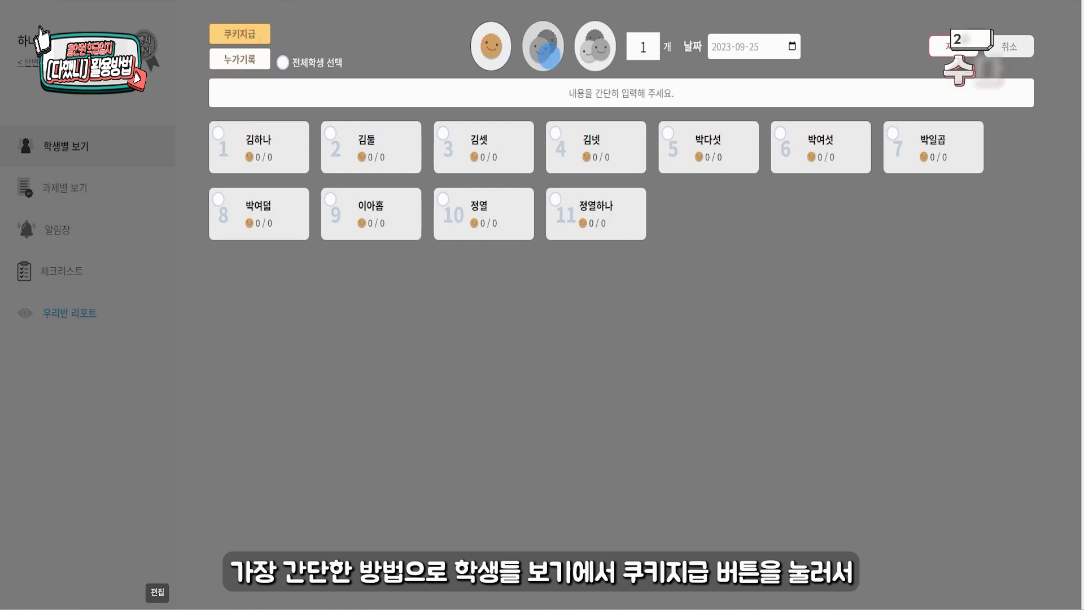
left_click(595, 46)
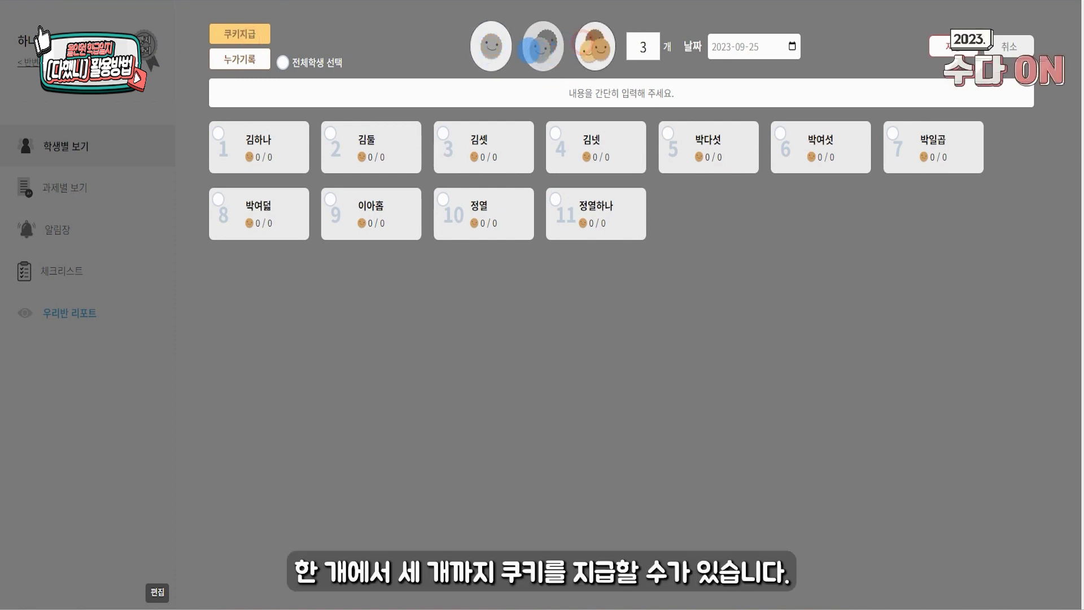
left_click(296, 151)
left_click(373, 139)
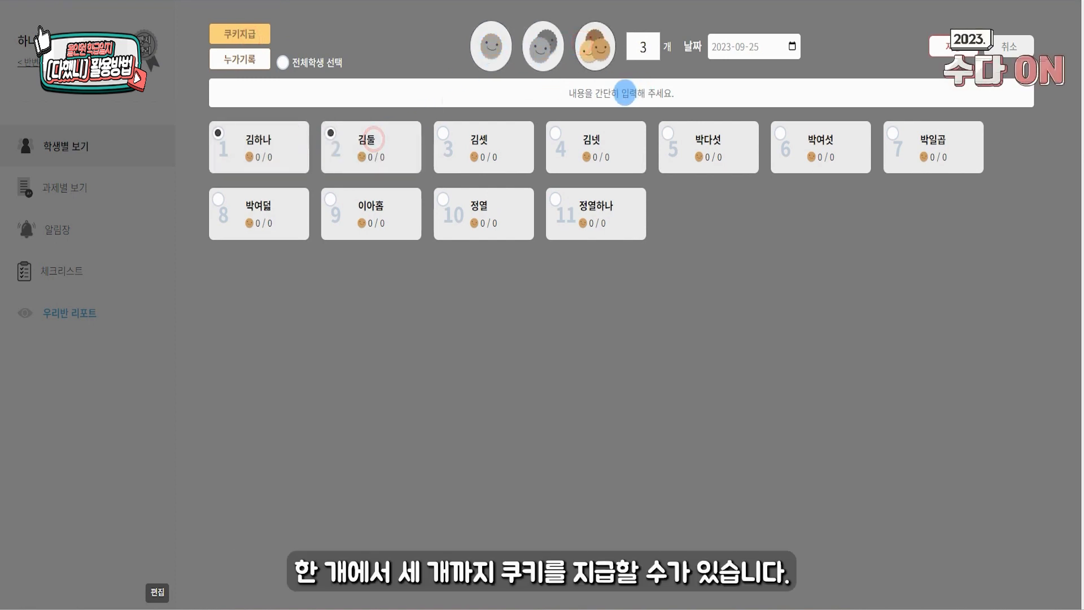
Enter 쓰레기 청소 as the reason for the cookie award and save it.
left_click(624, 93)
type("이")
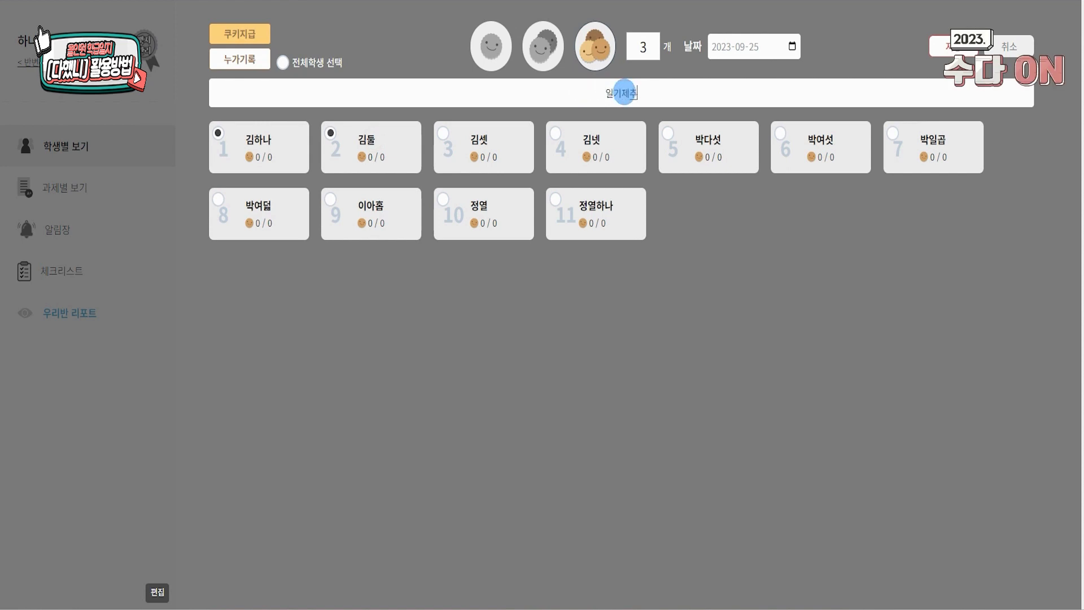
key("BackSpace")
key("BackSpace")
key("BackSpace")
key("BackSpace")
type("쓰레ㅐㄱ")
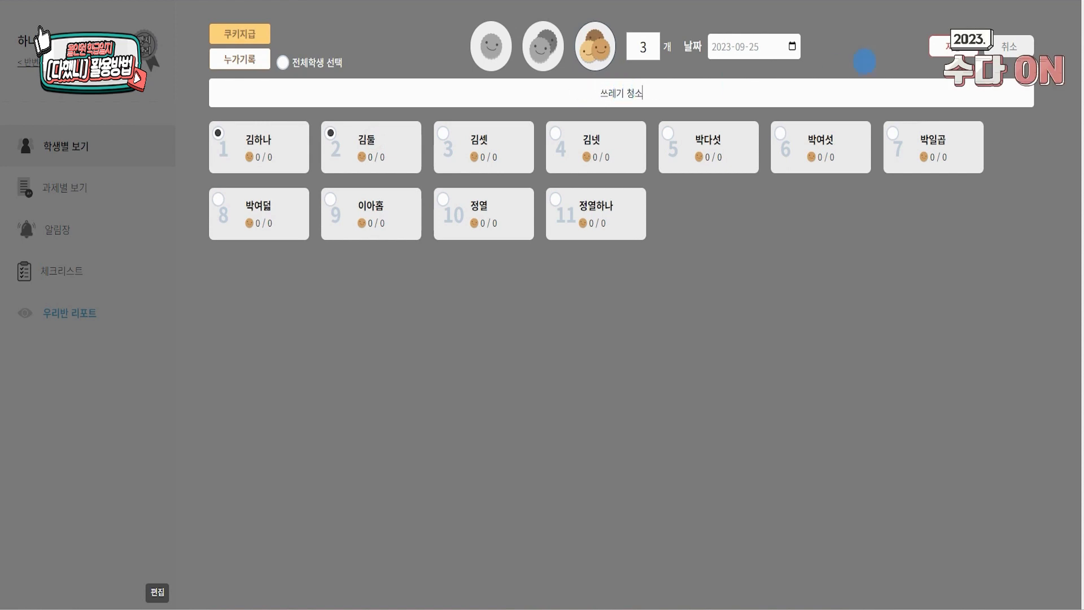
left_click(954, 45)
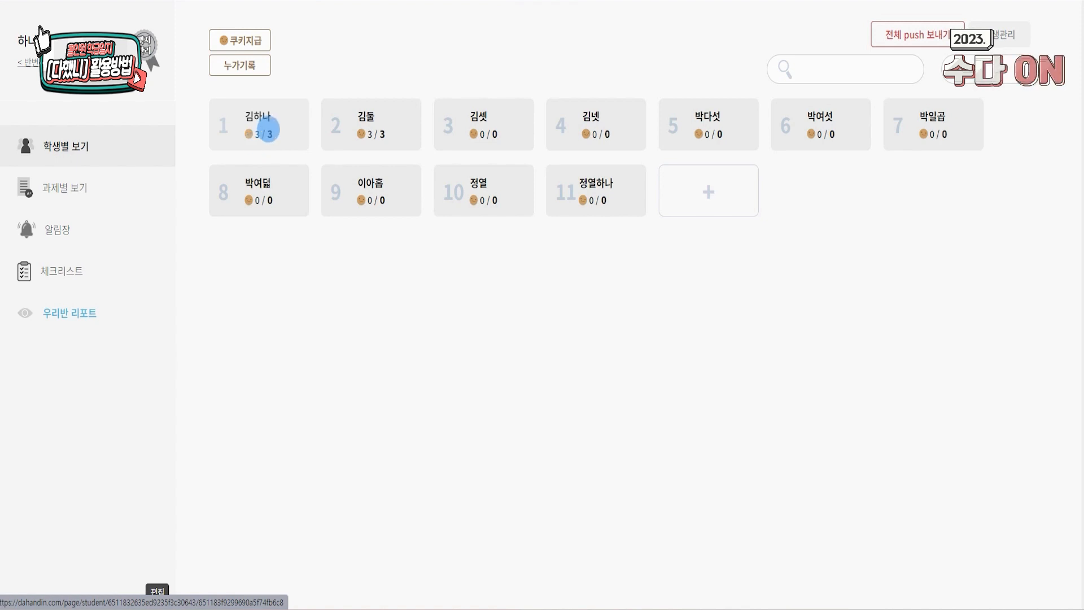
Spend 1 cookie on student number 1's page and return to the class's student list.
left_click(268, 130)
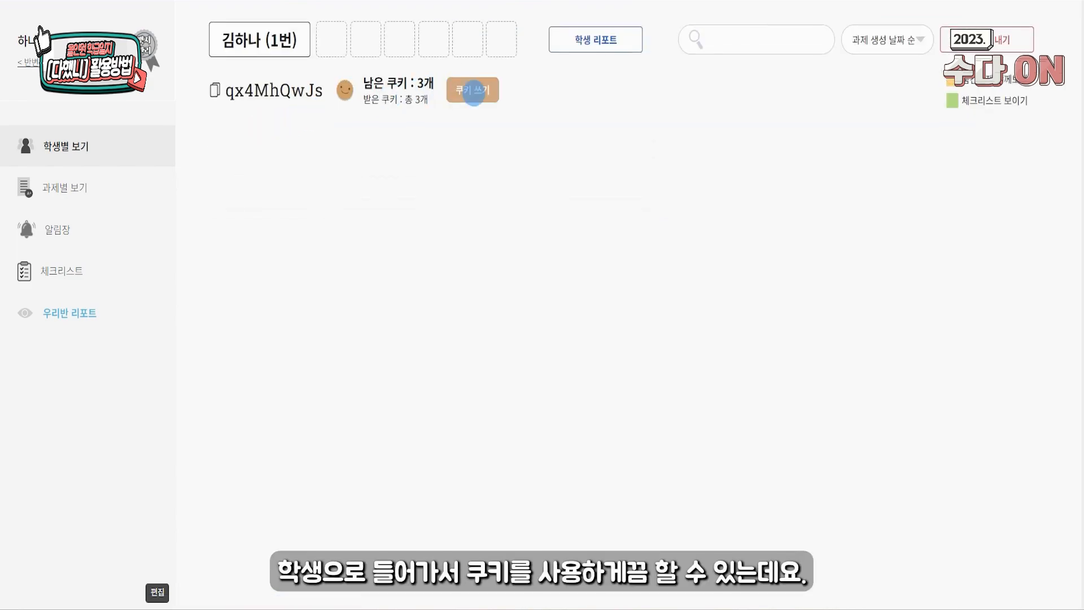
left_click(473, 92)
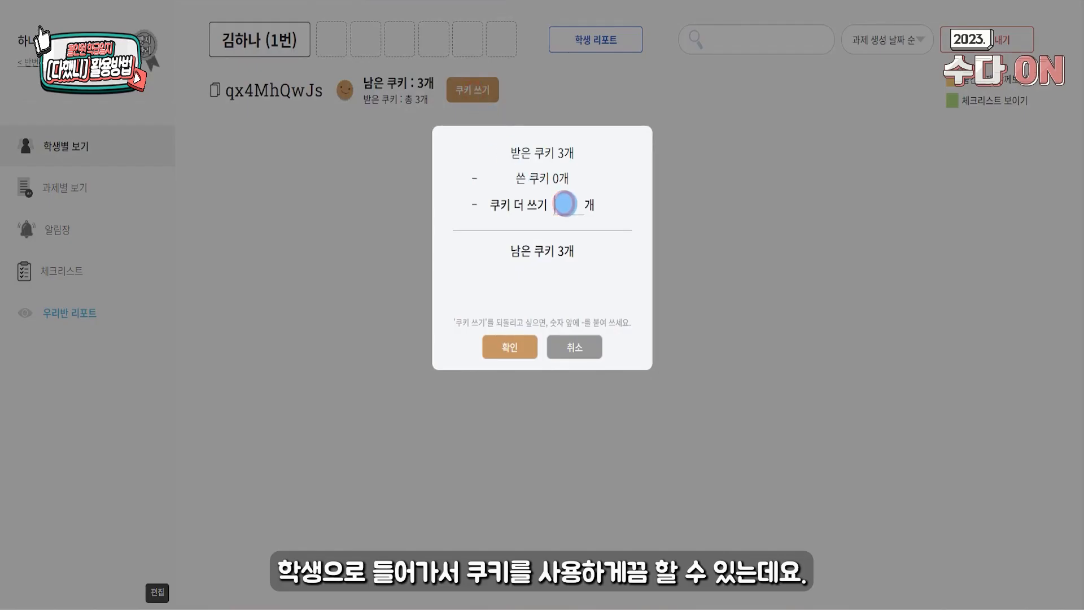
left_click(564, 203)
type("1")
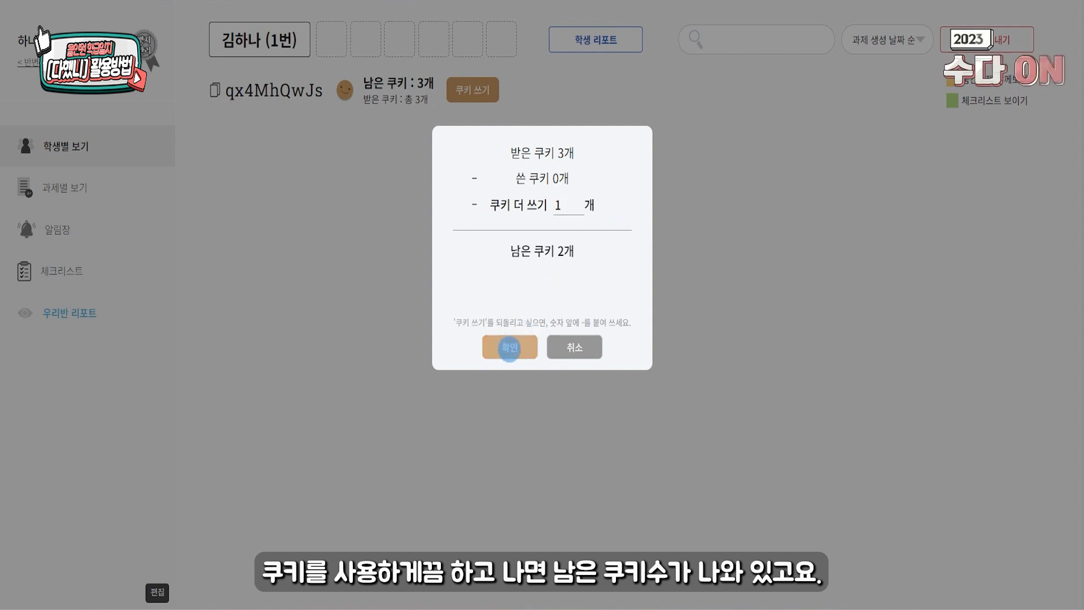
left_click(509, 347)
left_click_drag(375, 80, 430, 80)
left_click(429, 136)
key("alt+Left")
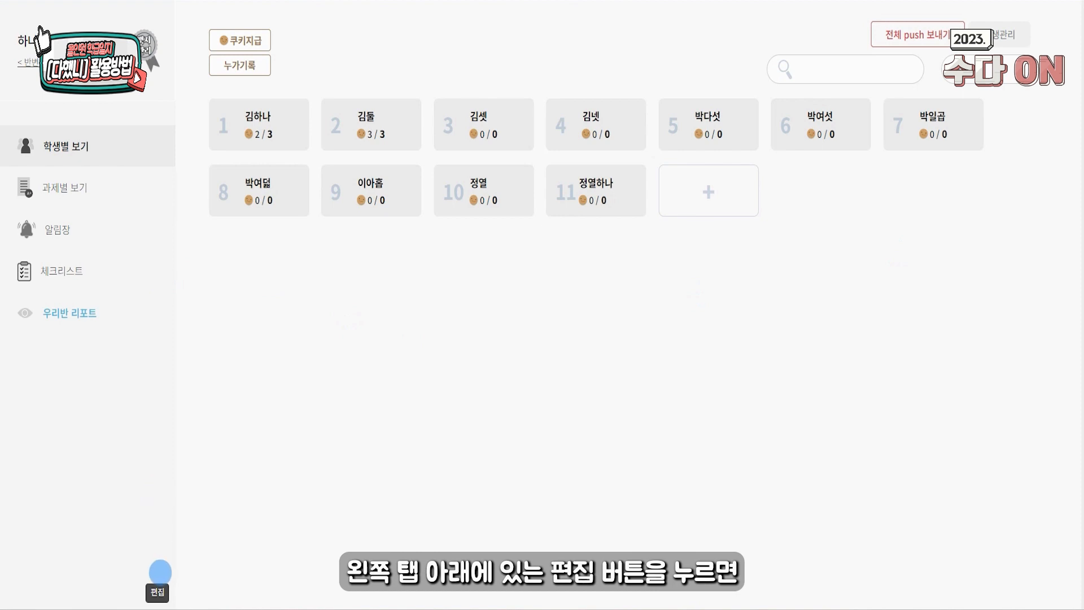
Show the class cookie jar and set the reward for collecting 100 cookies to 학급놀이.
left_click(157, 592)
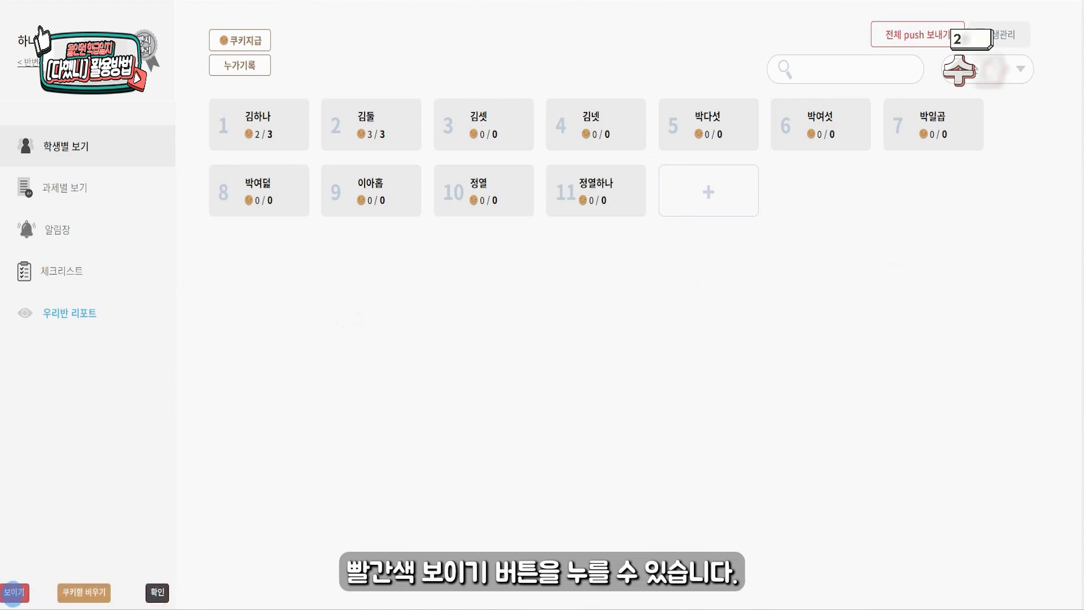
left_click(14, 592)
scroll(66, 519, "down", 1)
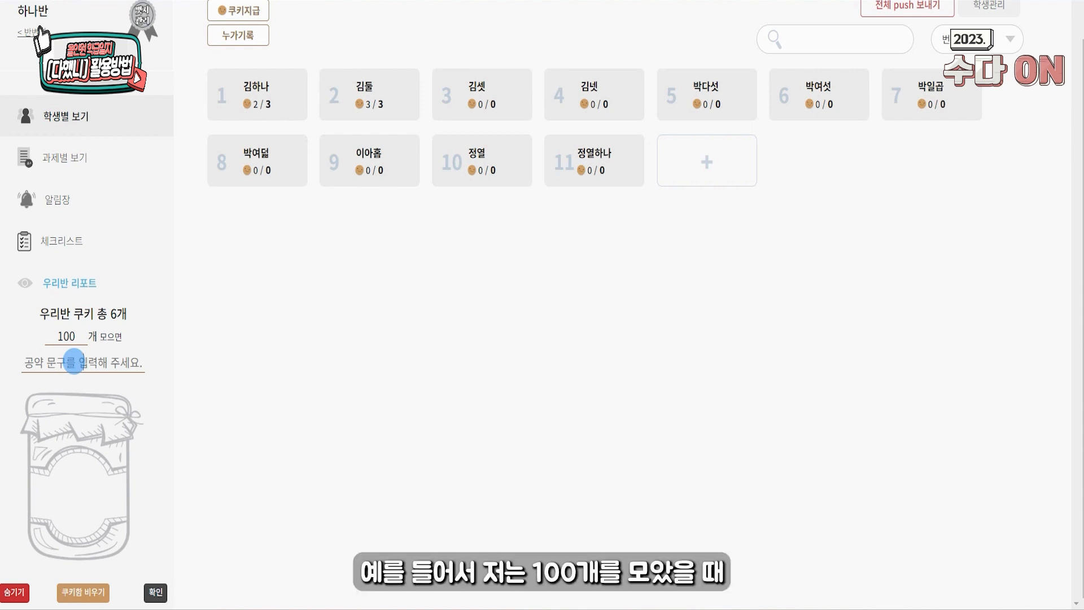
left_click(74, 362)
type("학급놀이")
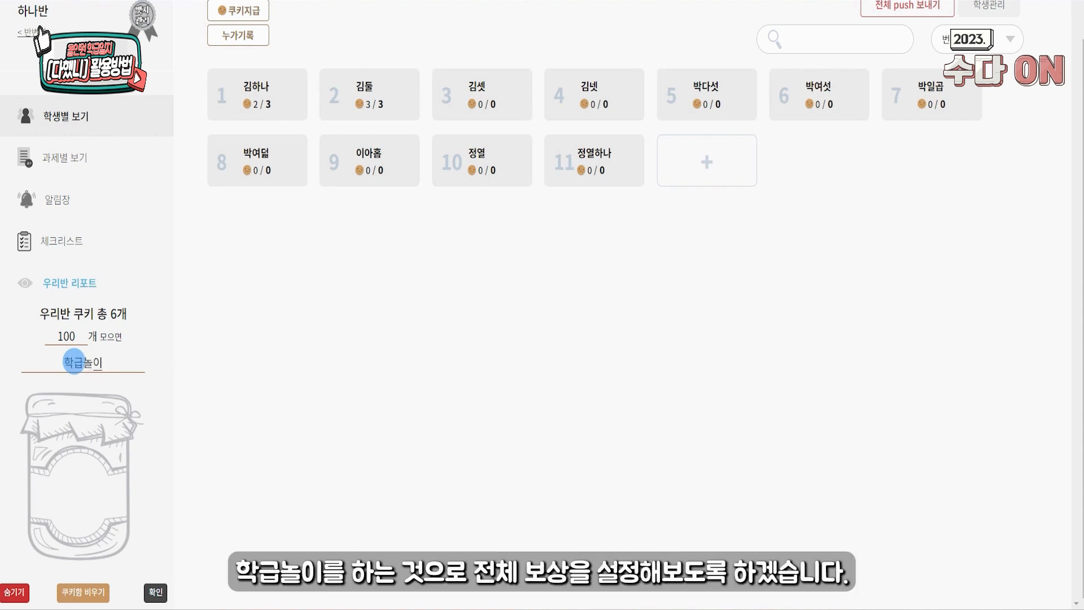
left_click(151, 593)
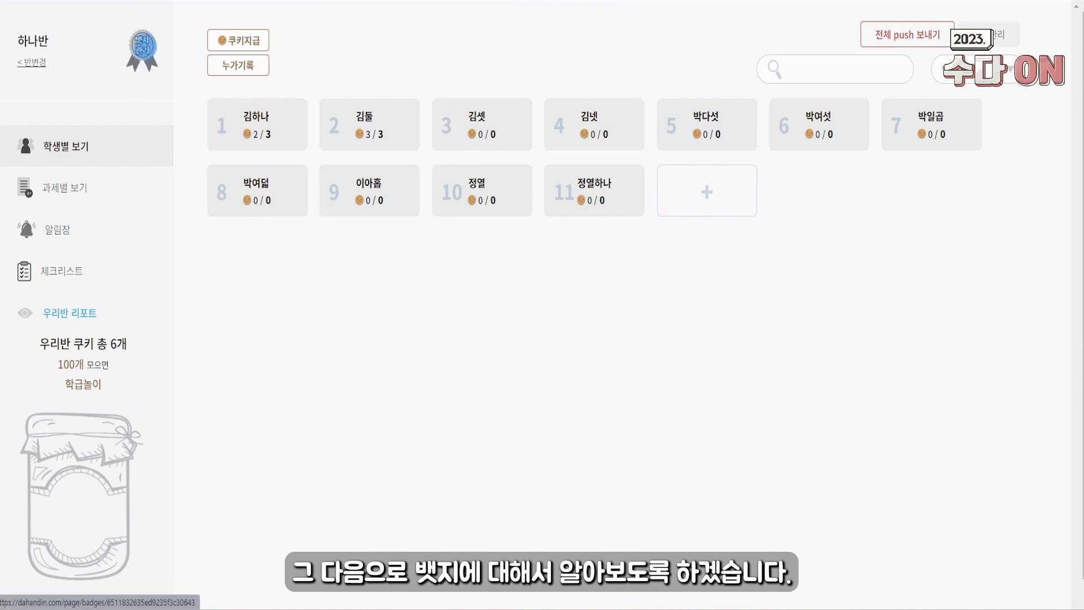
Start registering a badge in the first slot of the class badge settings, using the image 스크린샷_20230206_100452.
left_click(142, 46)
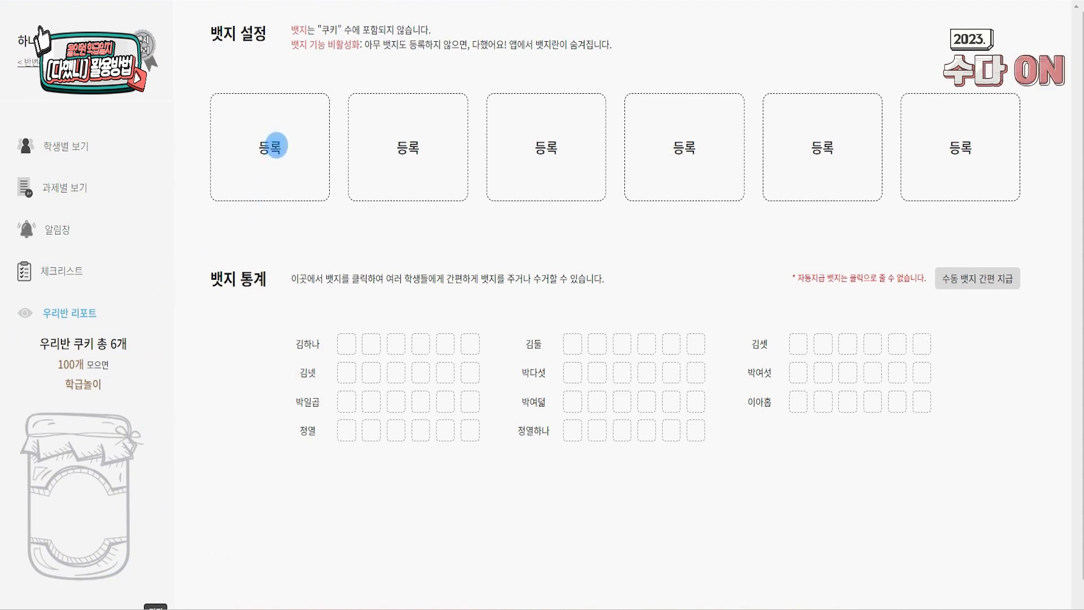
left_click(269, 148)
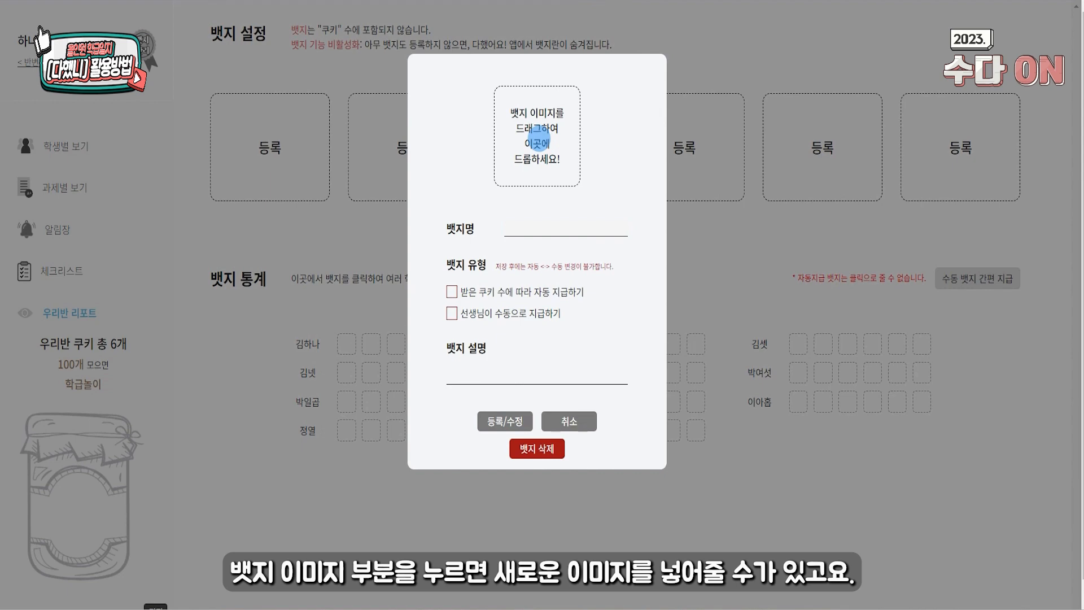
left_click(537, 139)
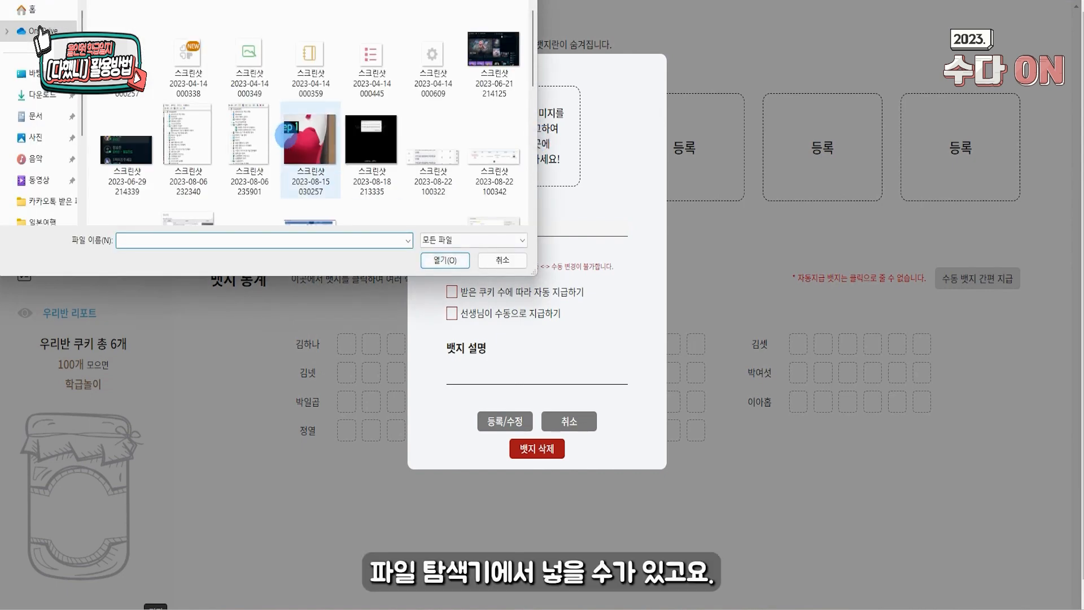
scroll(337, 164, "down", 5)
left_click(371, 163)
left_click(445, 259)
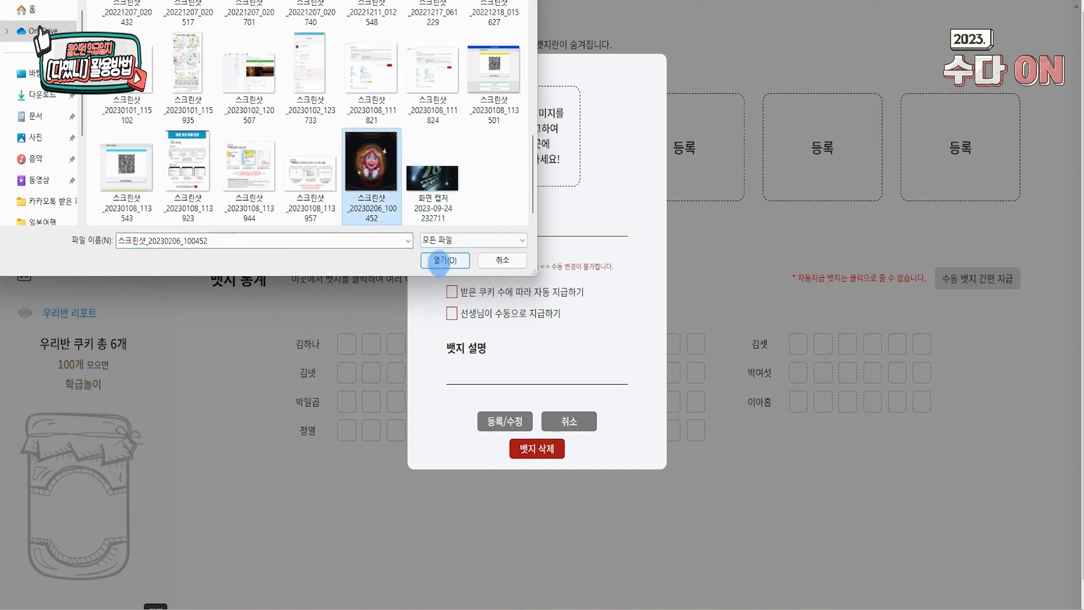
Name the badge 성실왕 and enter 3주간 모든 과제 제출 as its description.
left_click(548, 233)
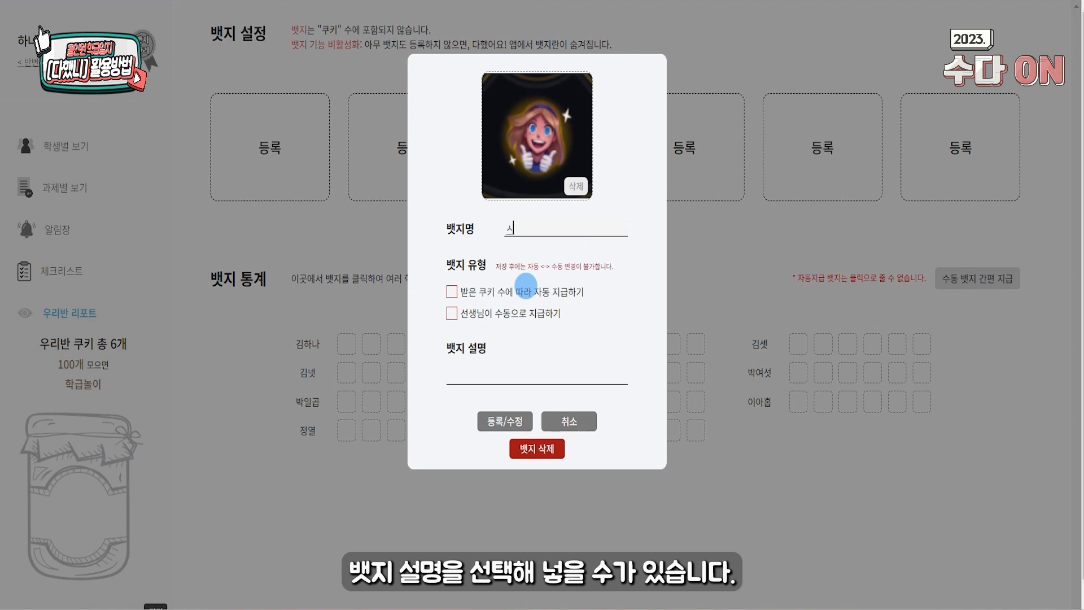
type("성실왕")
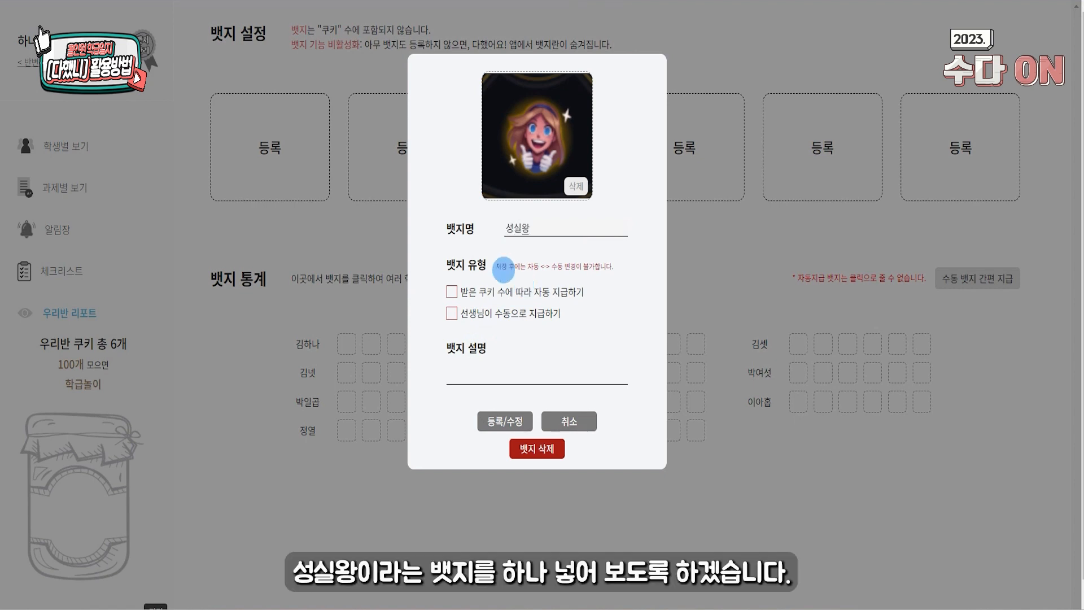
left_click(485, 377)
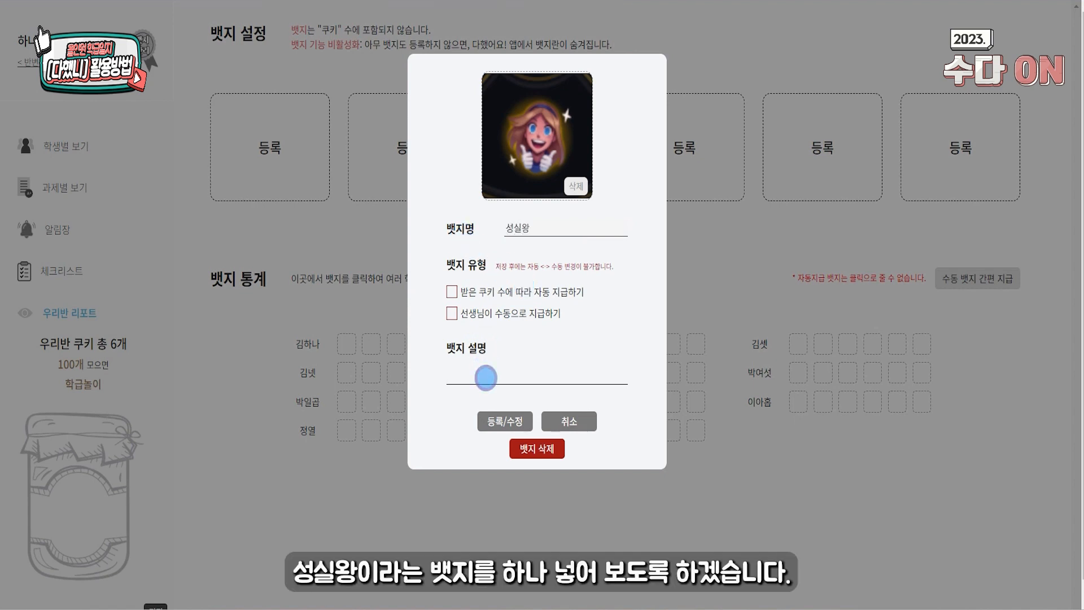
type("3지")
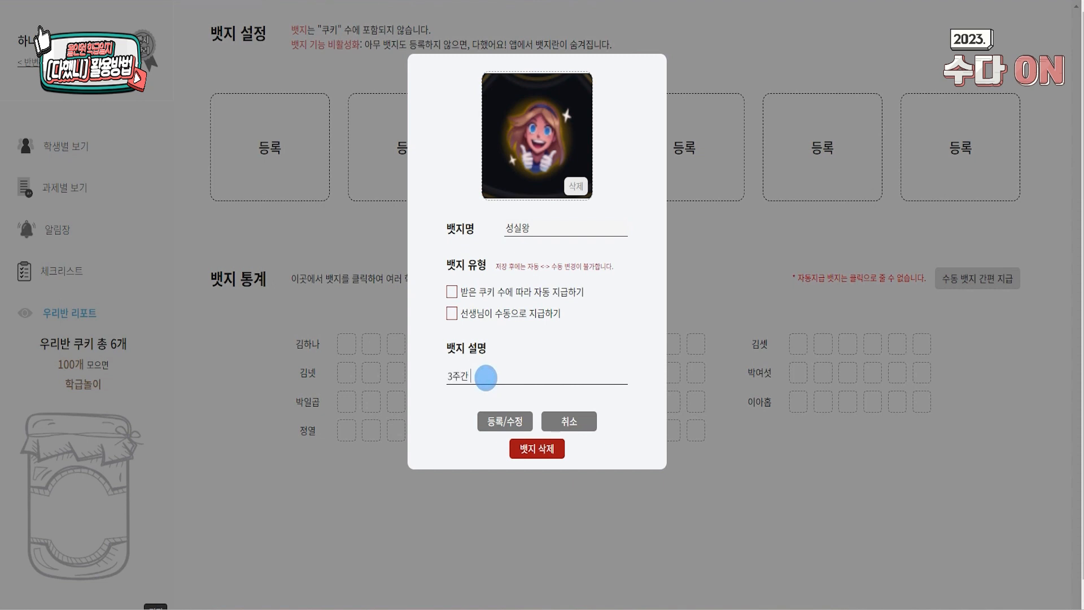
type("간 모든 과제 제출")
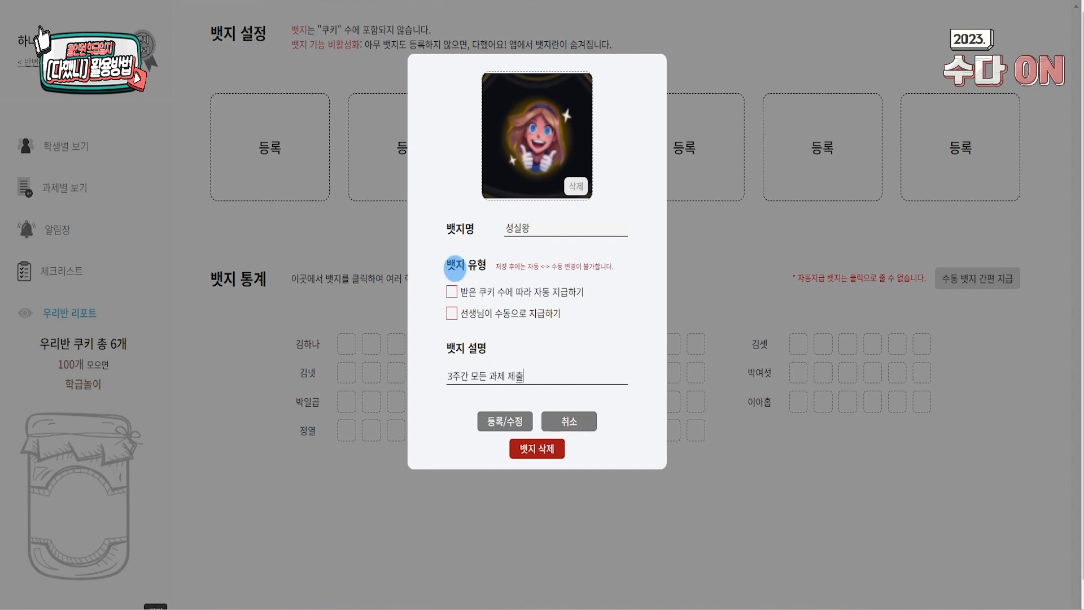
Set the 성실왕 badge's type to 선생님이 수동으로 지급하기 and register the badge.
left_click(451, 264)
left_click(492, 261)
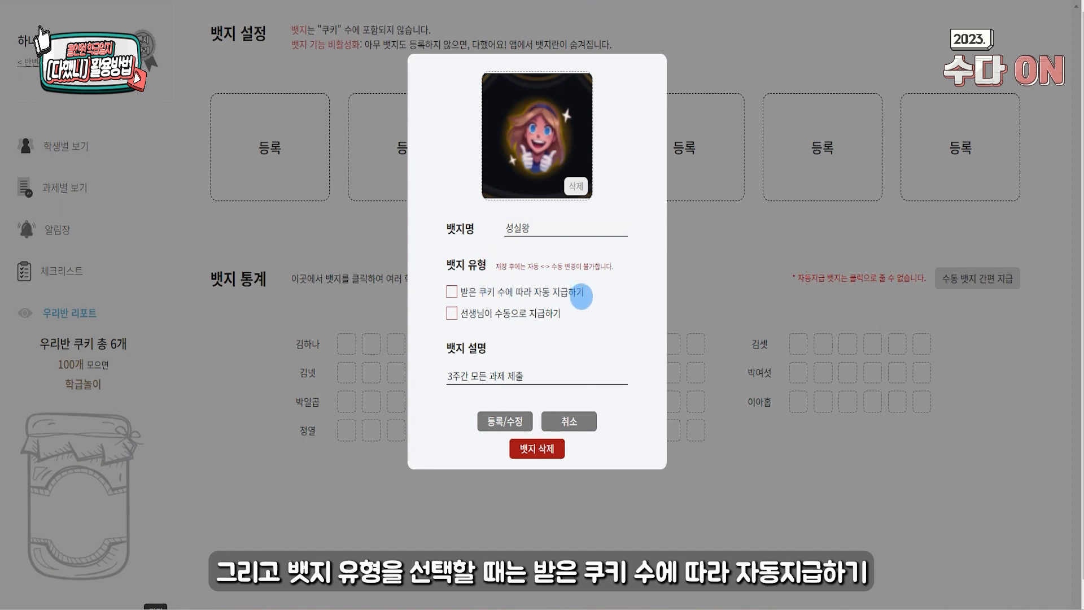
left_click(452, 291)
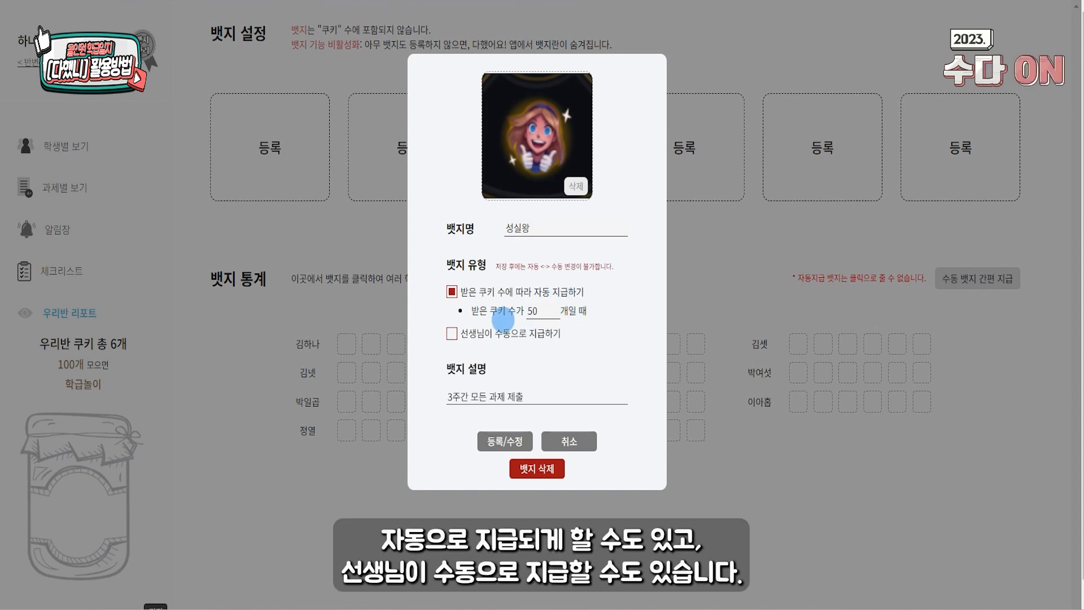
left_click(452, 333)
left_click(531, 333)
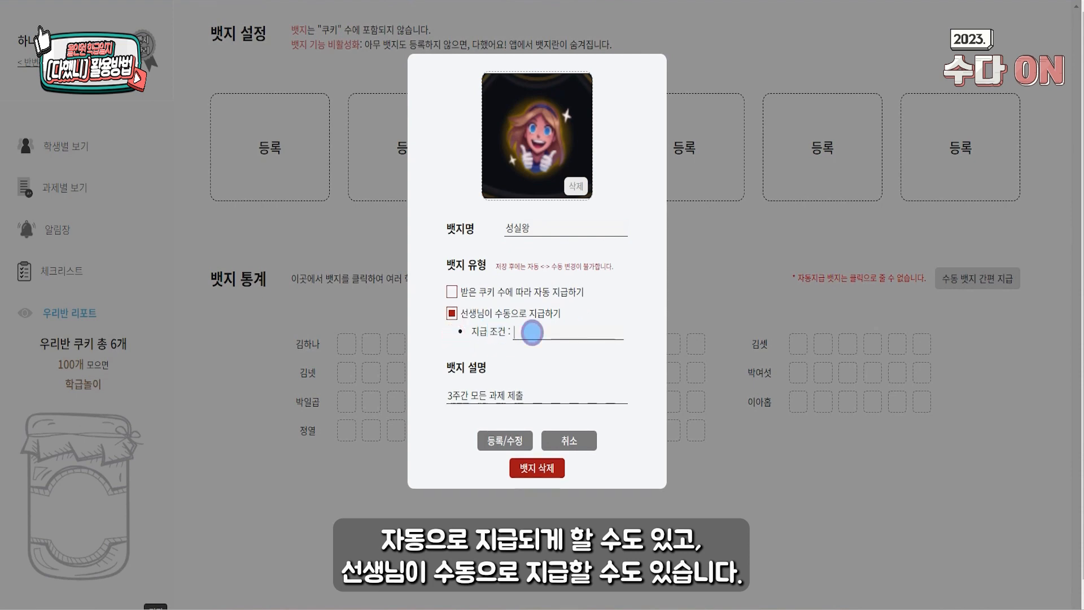
left_click(514, 441)
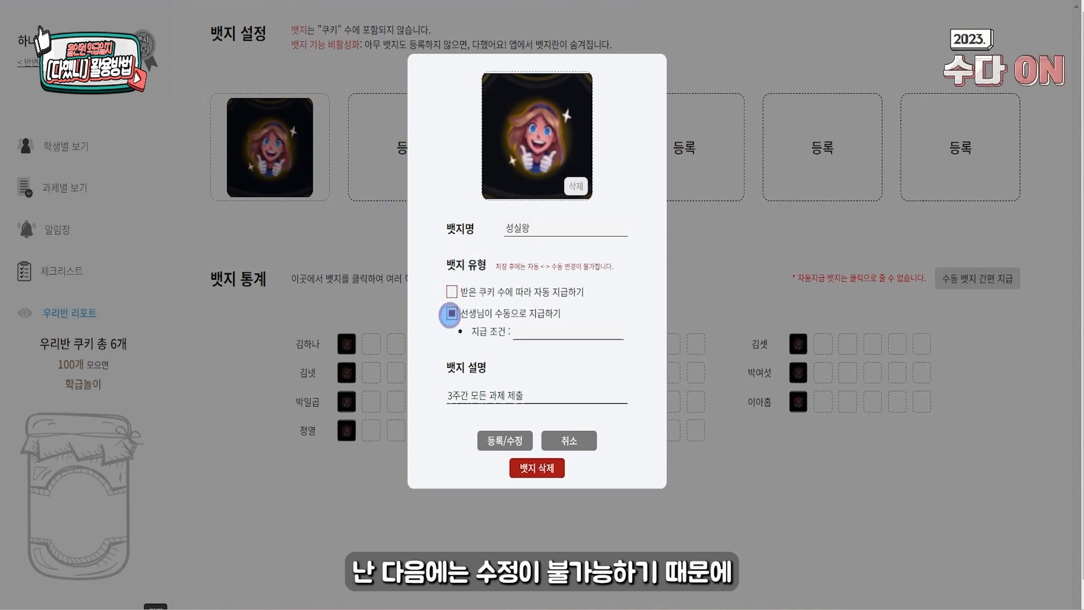
Try to switch the registered badge's type to 받은 쿠키 수에 따라 자동 지급하기, and close its settings without saving.
left_click(452, 291)
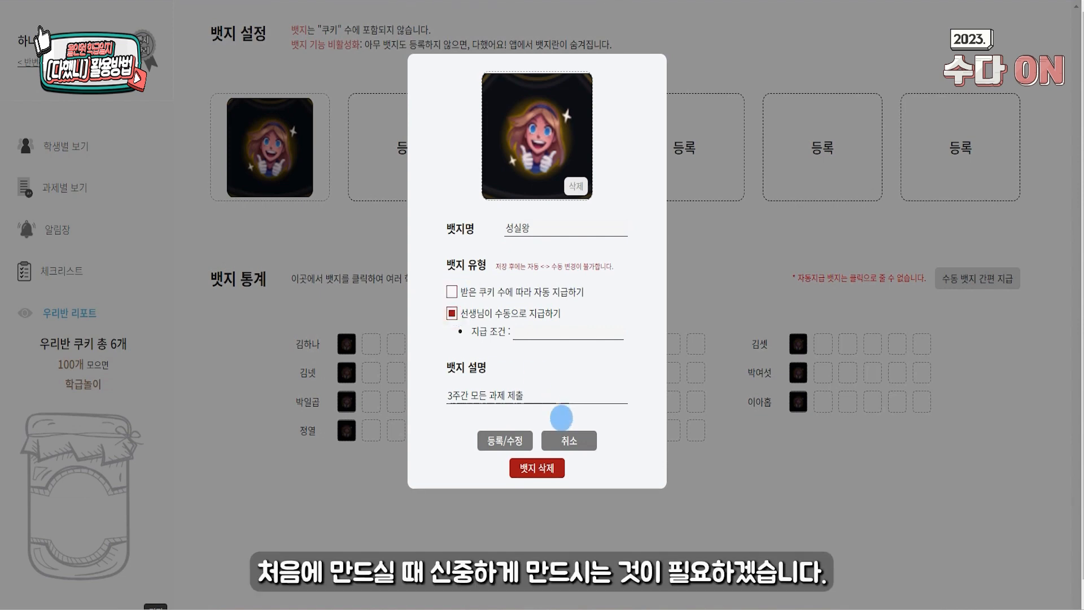
left_click(576, 440)
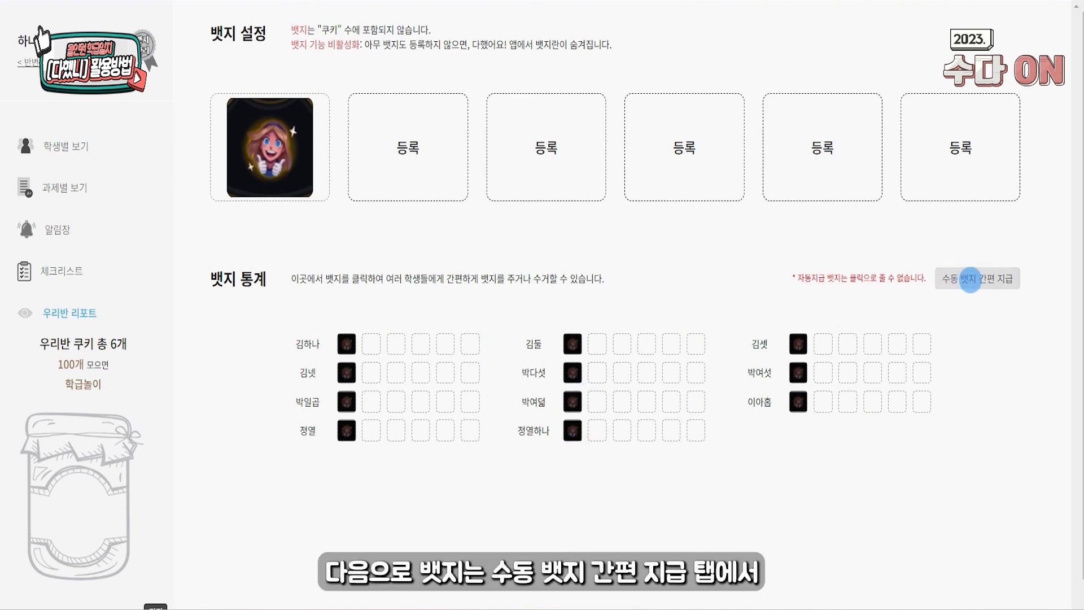
Manually award the 성실왕 badge to the first three students in the badge statistics and save.
left_click(970, 279)
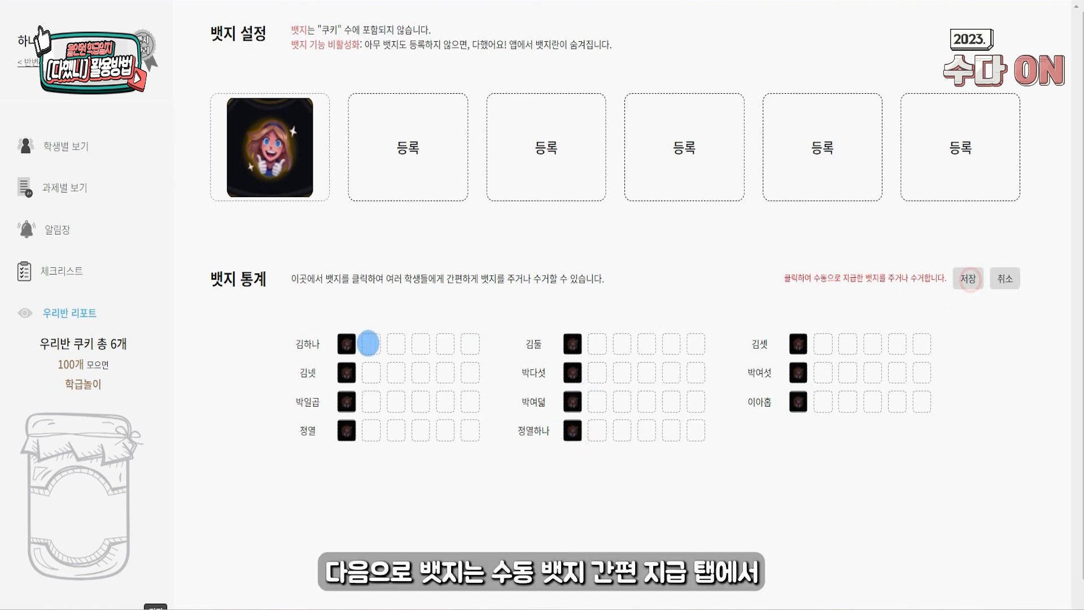
left_click(348, 343)
left_click(572, 343)
left_click(798, 343)
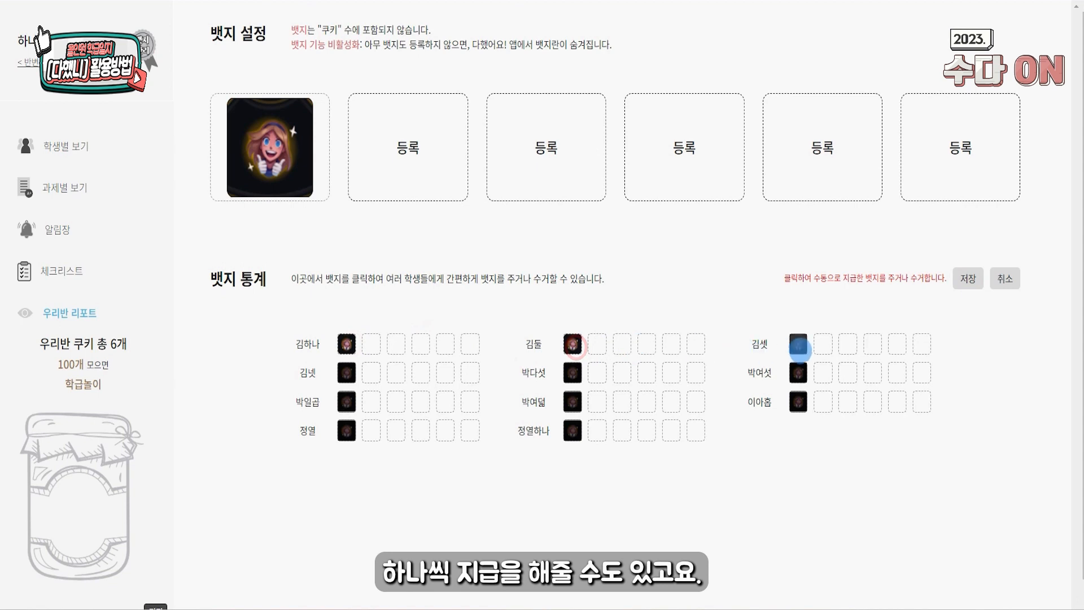
left_click(970, 279)
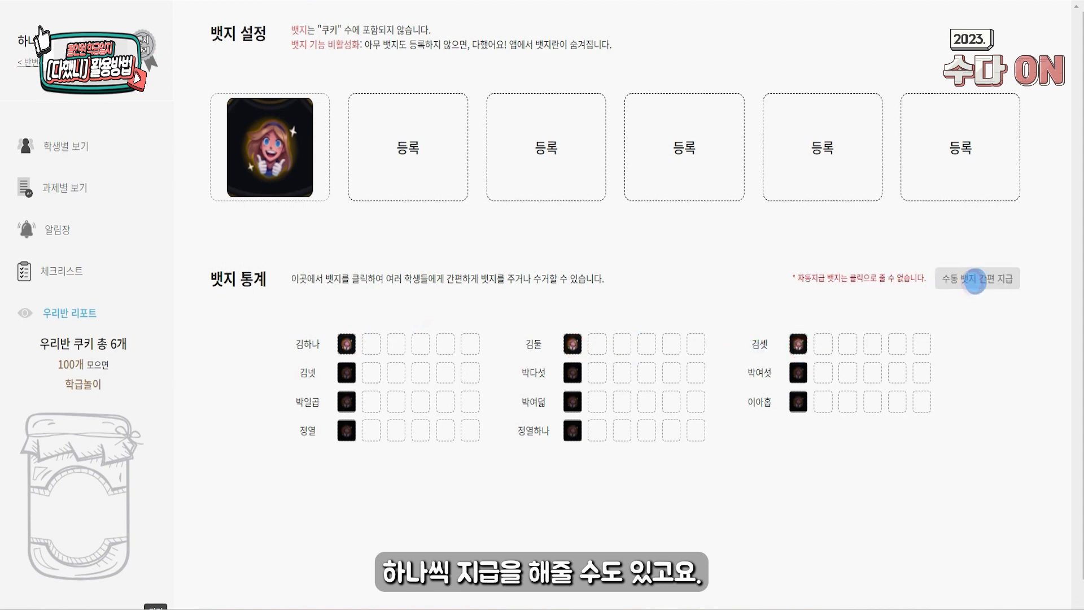
Open student number 1's page from the student list to check the awarded badge.
left_click(66, 144)
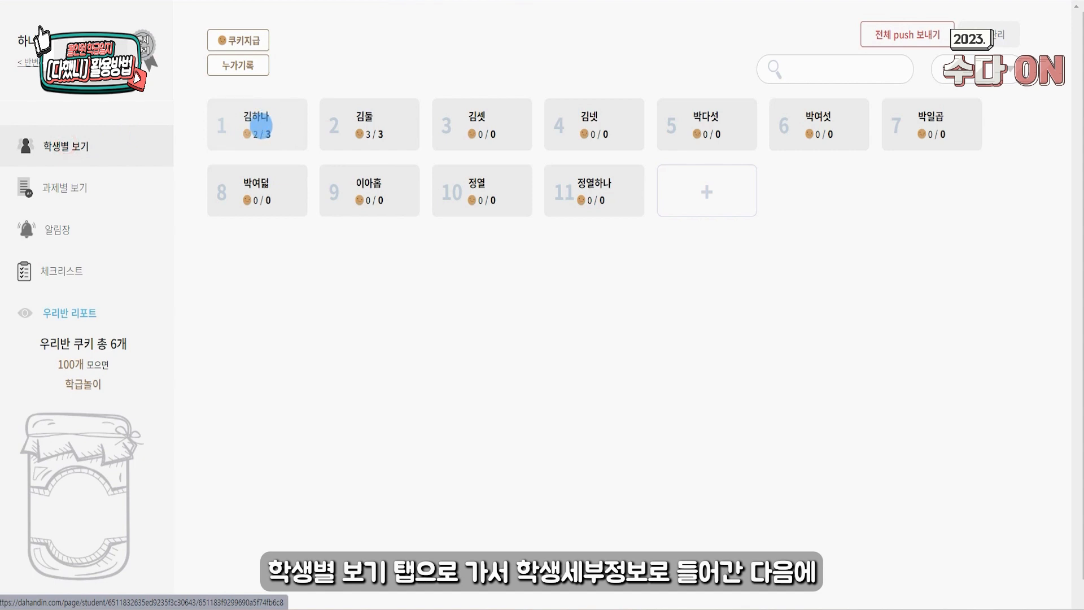
left_click(261, 126)
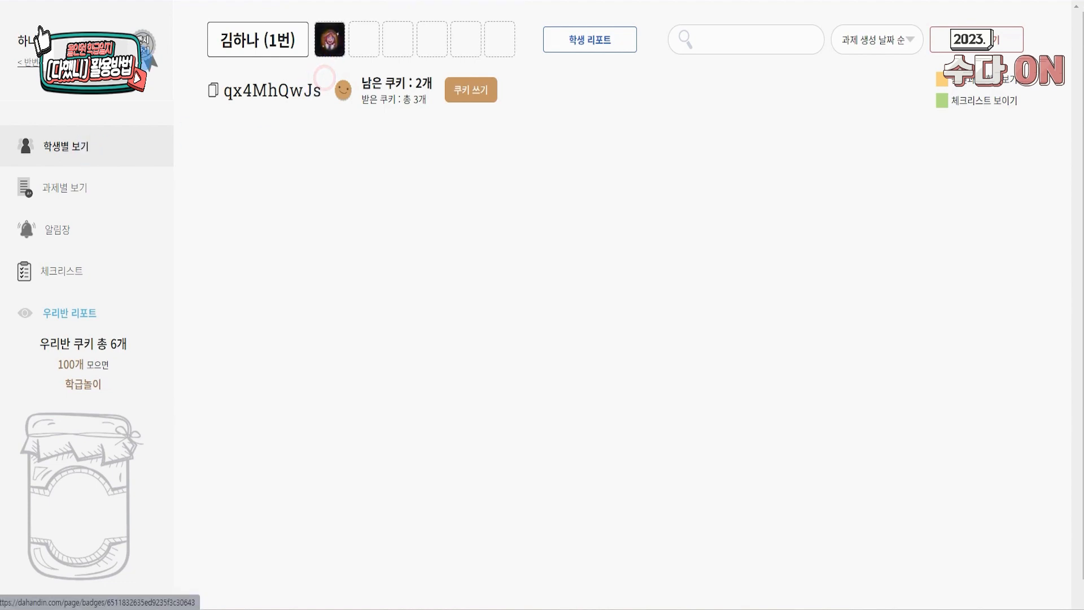
Review the 성실왕 badge's type settings, close them without changes, and return to the class's student list.
left_click(145, 48)
left_click(270, 141)
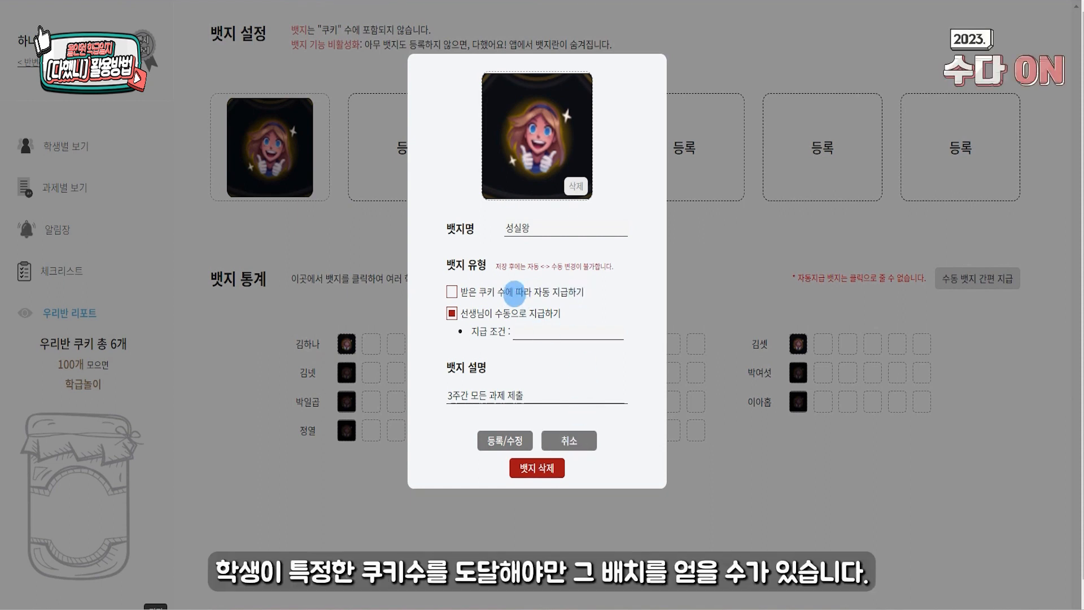
left_click(567, 439)
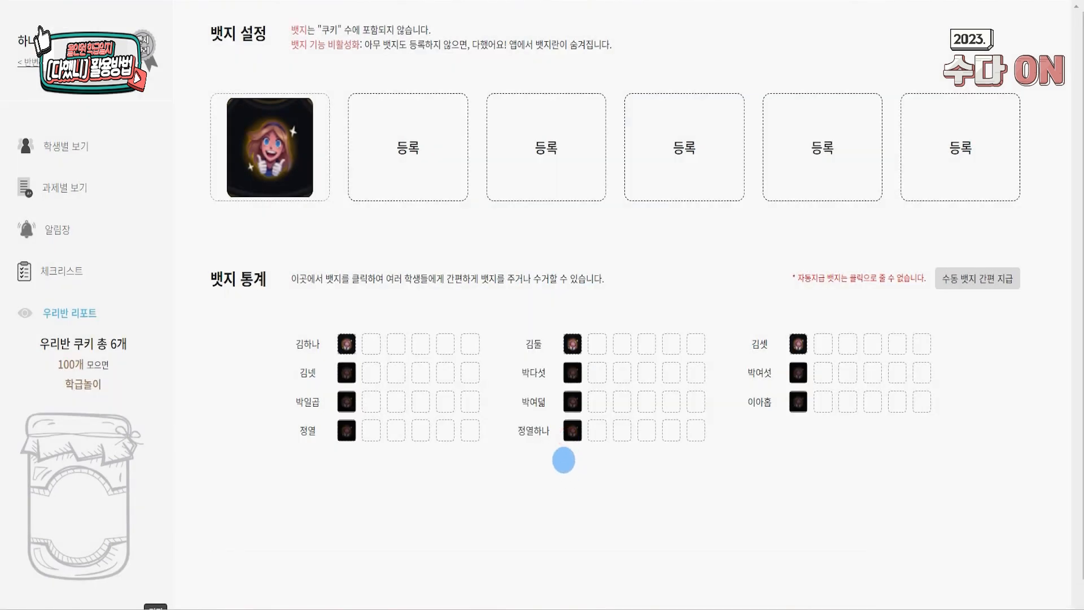
left_click(65, 147)
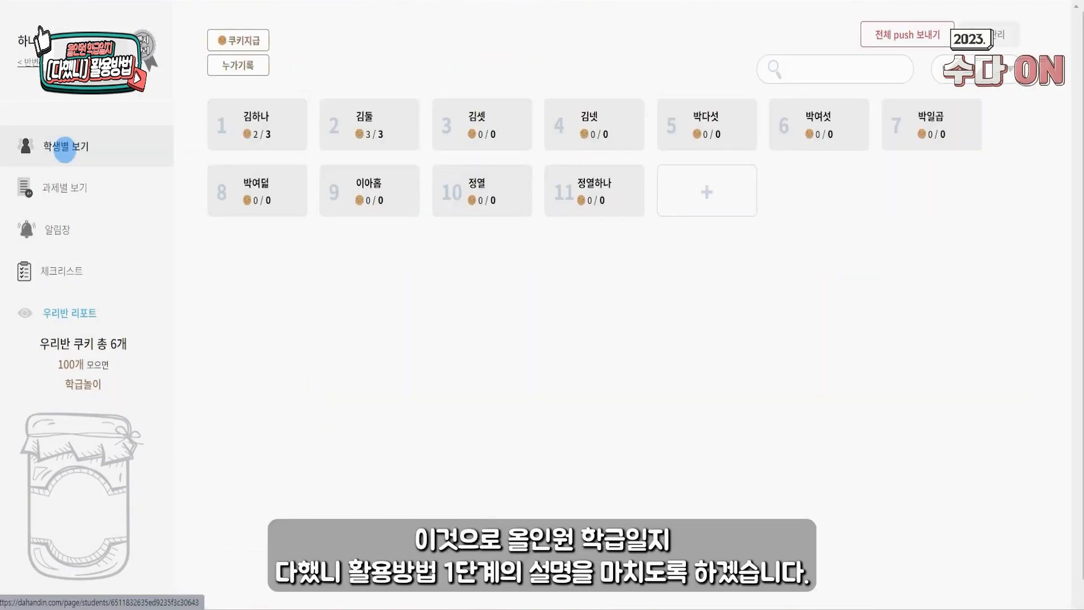